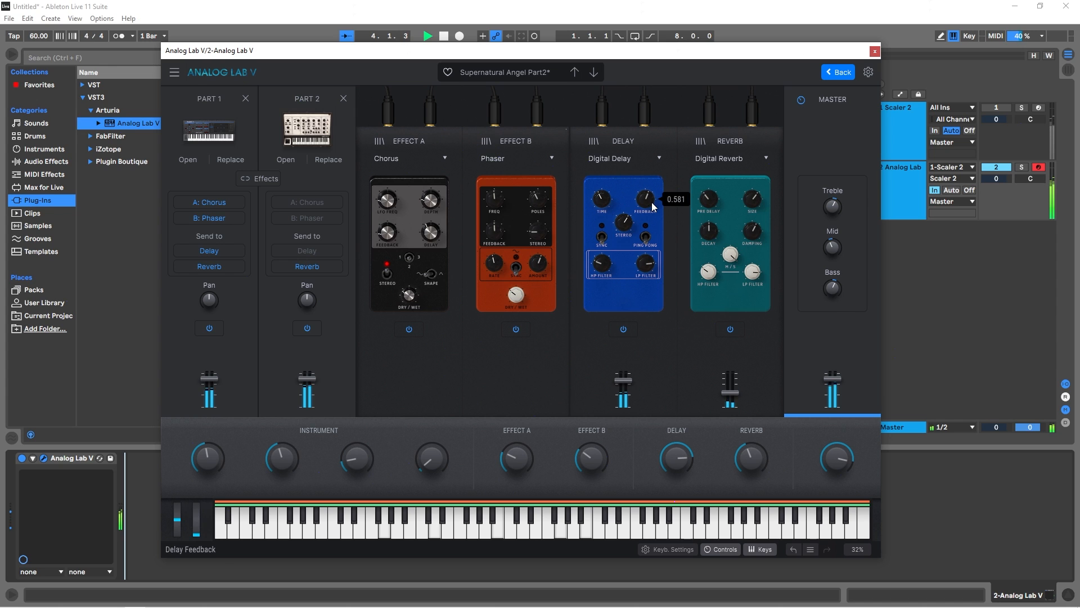
Step: Adjust the Delay return volume and the Phaser's dry/wet mix in Effect B
{"action": "mouse_move", "coordinate": [614, 386]}
{"action": "left_click_drag", "start_coordinate": [615, 386], "coordinate": [623, 377]}
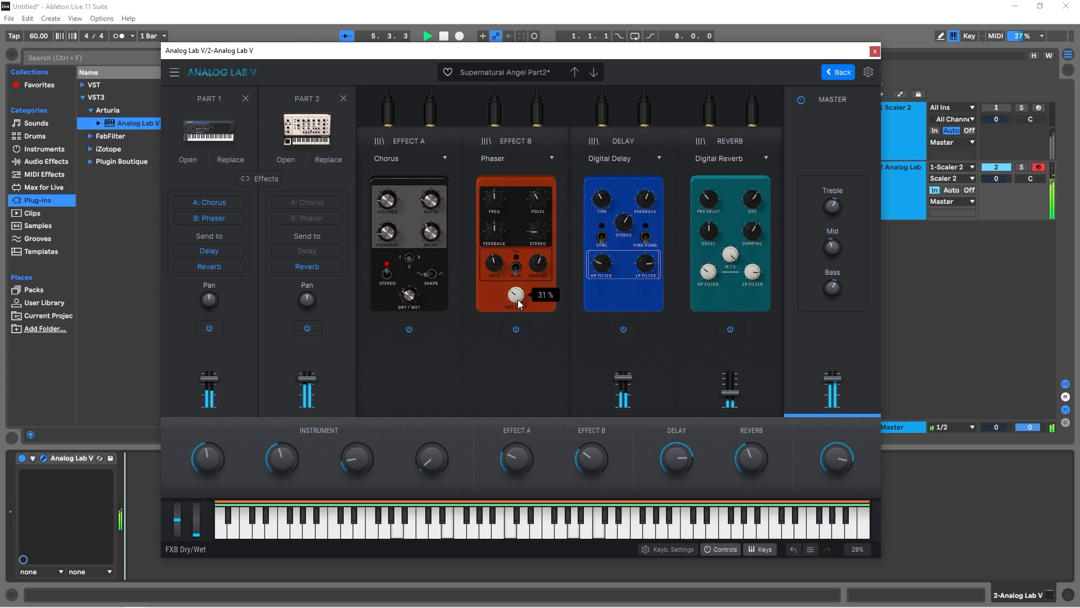
{"action": "left_click_drag", "start_coordinate": [517, 300], "coordinate": [517, 281]}
Step: Change Effect B to Distortion, adjust its dry/wet mix and output gain, and switch its mode to Wavefolder
{"action": "left_click", "coordinate": [489, 163]}
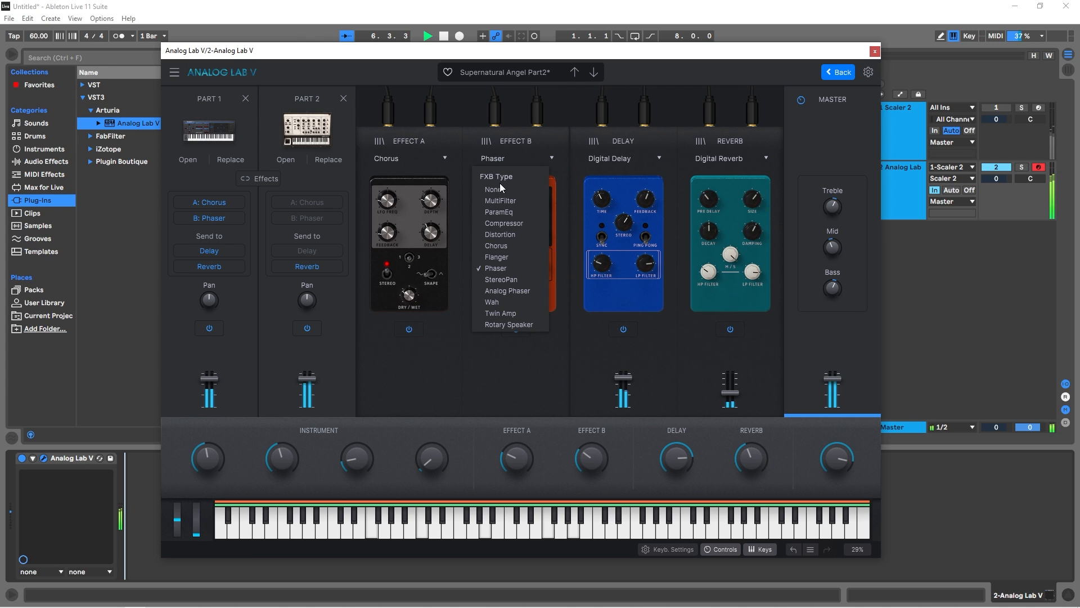
{"action": "left_click", "coordinate": [509, 237]}
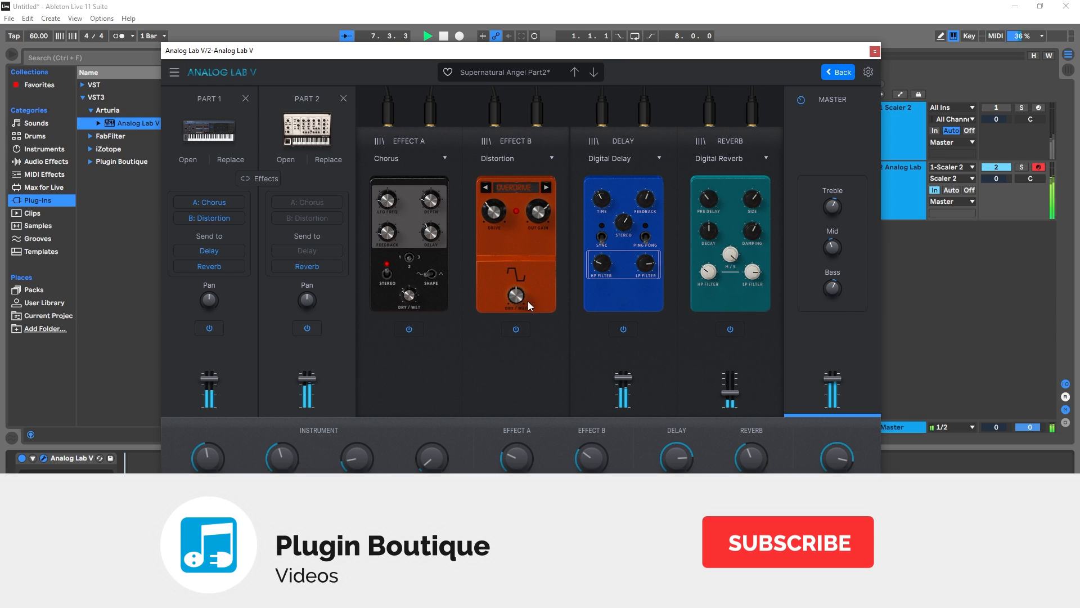
{"action": "left_click_drag", "start_coordinate": [516, 296], "coordinate": [515, 324]}
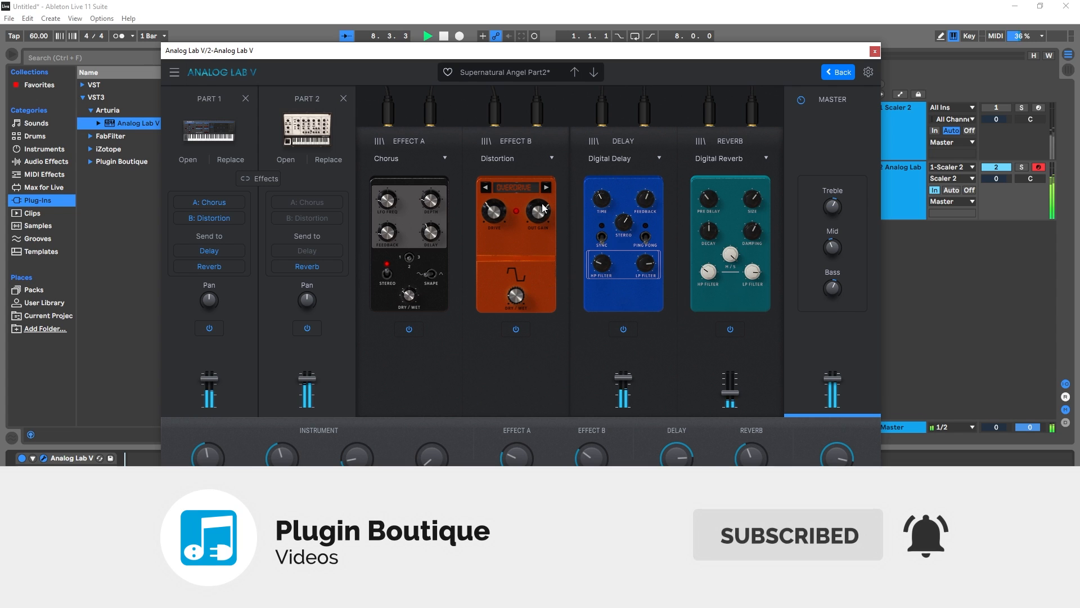
{"action": "left_click_drag", "start_coordinate": [535, 215], "coordinate": [535, 227]}
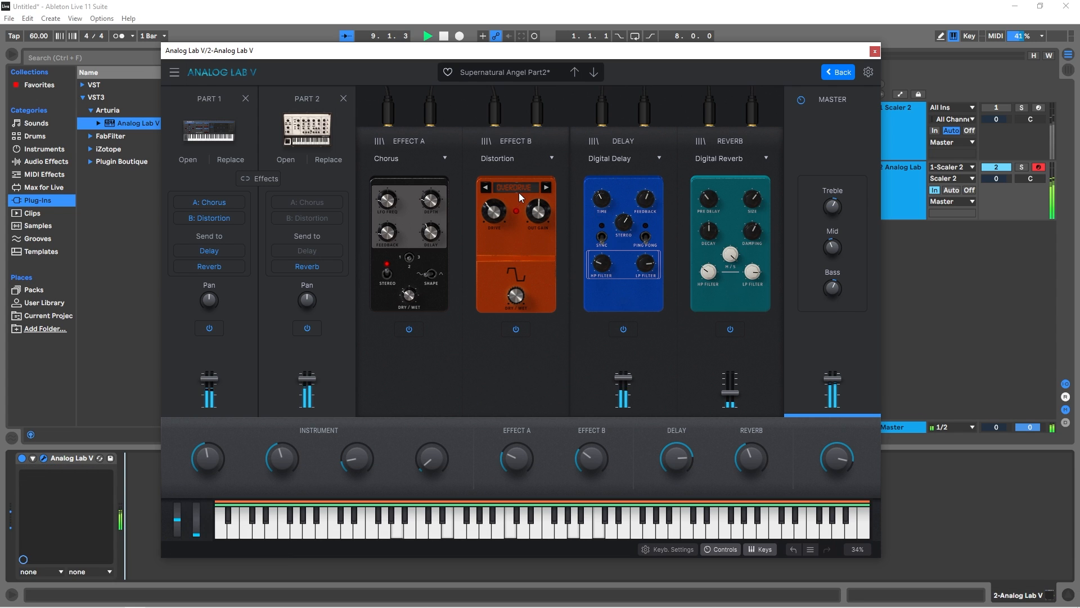
{"action": "left_click", "coordinate": [547, 188]}
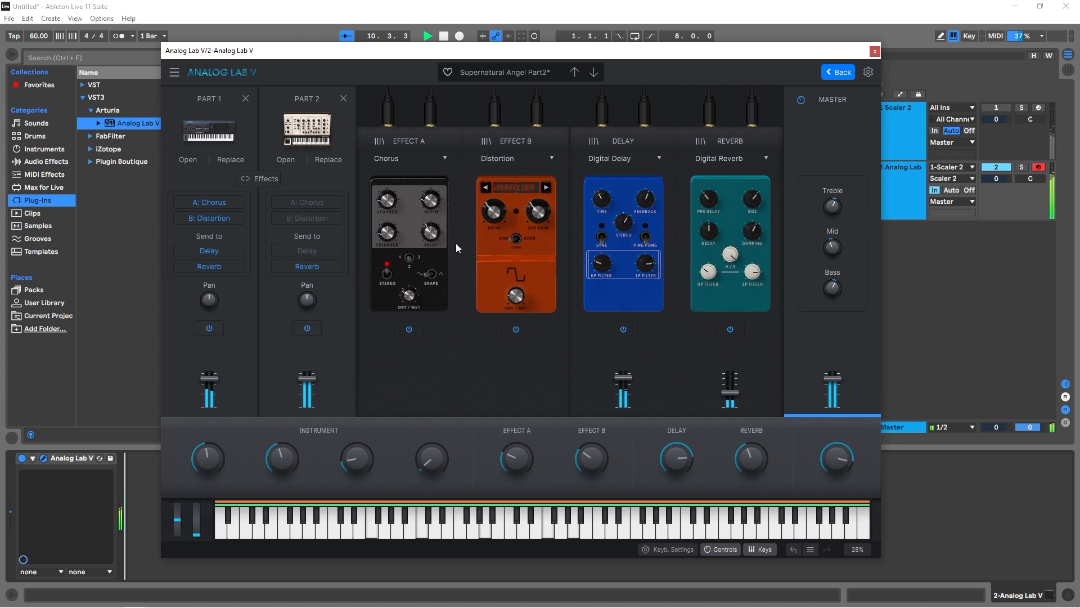
Step: Adjust the Bass and Mid levels of the master equalizer
{"action": "left_click_drag", "start_coordinate": [832, 289], "coordinate": [829, 248]}
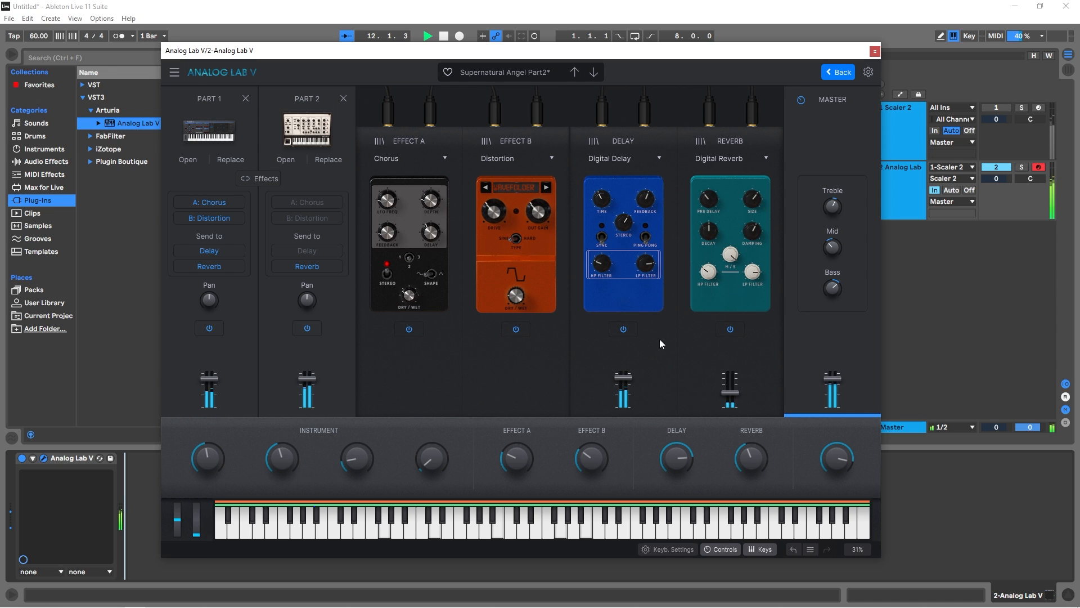
Step: Select Part 2 and adjust its Movement, Timbre and Brightness macros, with Time at about 0.78
{"action": "left_click", "coordinate": [347, 391]}
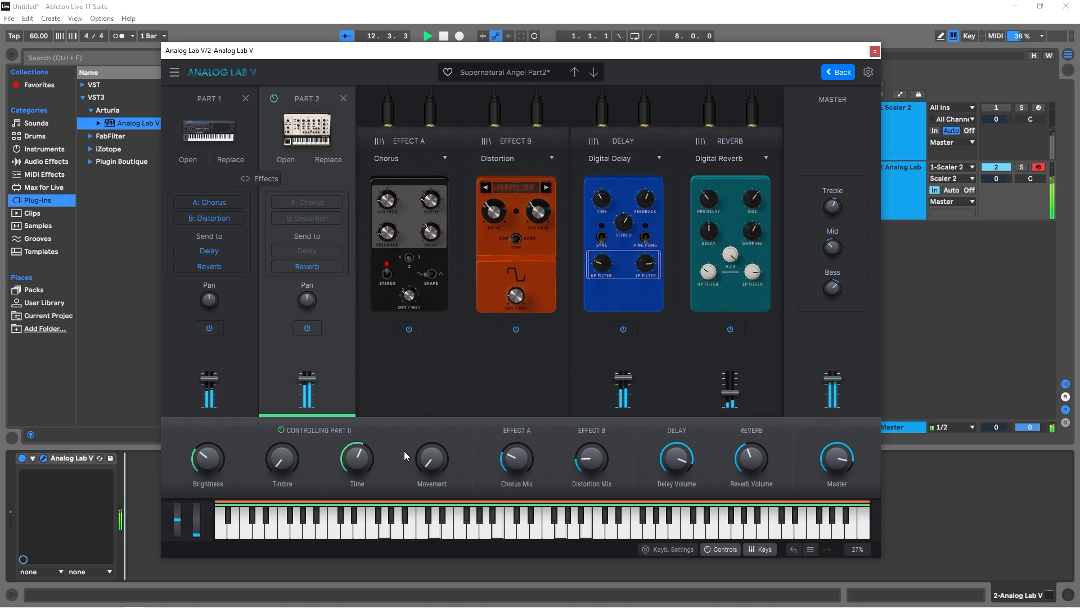
{"action": "left_click_drag", "start_coordinate": [439, 459], "coordinate": [366, 460]}
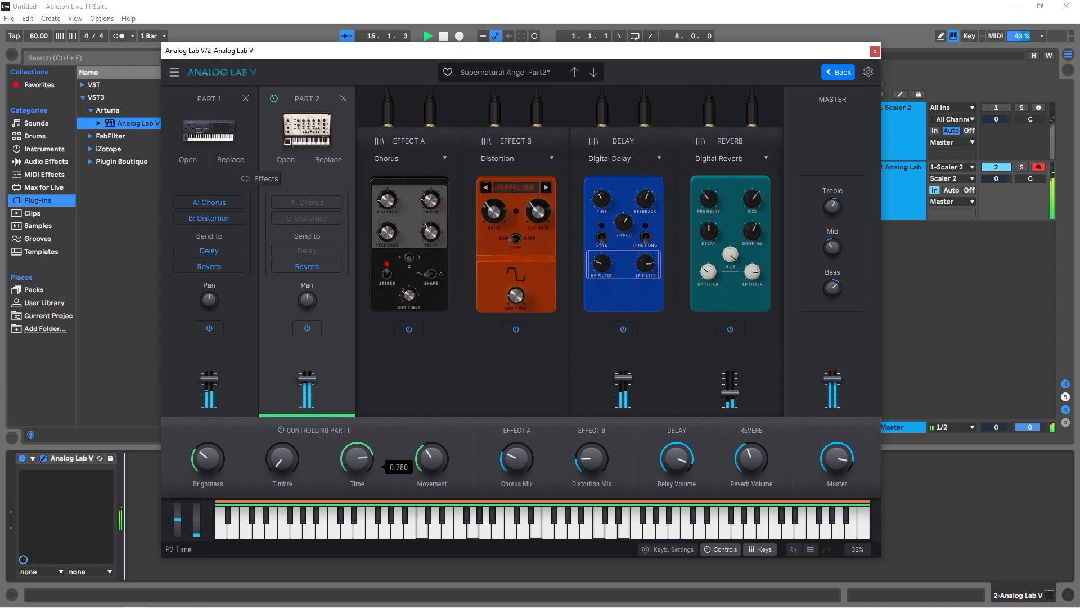
{"action": "mouse_move", "coordinate": [282, 459]}
{"action": "left_mouse_down"}
{"action": "mouse_move", "coordinate": [282, 450]}
{"action": "mouse_move", "coordinate": [289, 474]}
{"action": "left_mouse_up"}
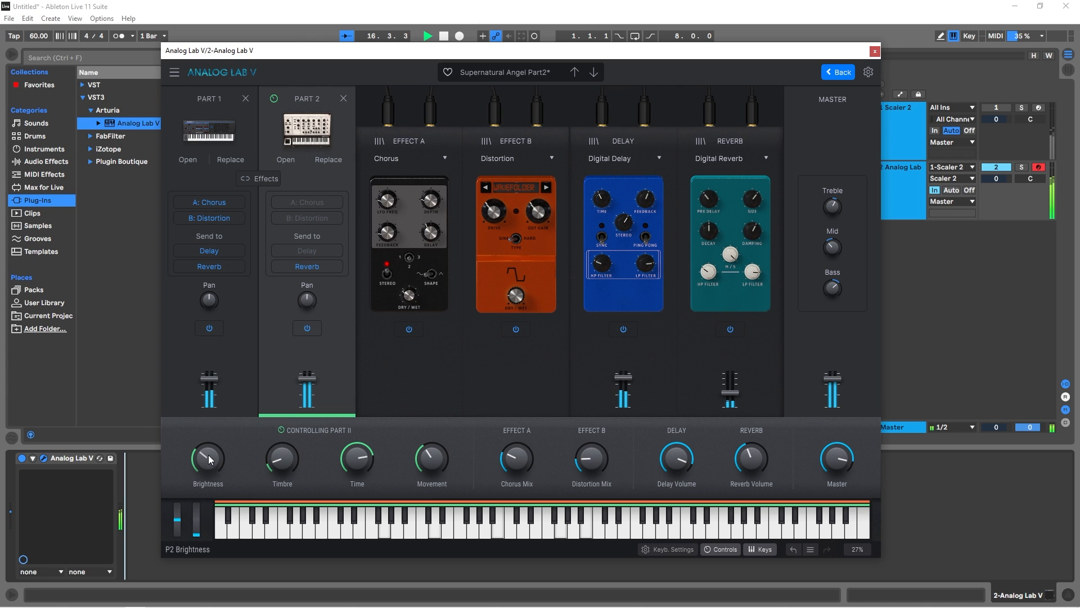
{"action": "left_click_drag", "start_coordinate": [208, 455], "coordinate": [208, 482]}
Step: Select Part 1, adjust its Movement, Time, Timbre and Brightness macros during playback, and stop playback
{"action": "left_click", "coordinate": [242, 377]}
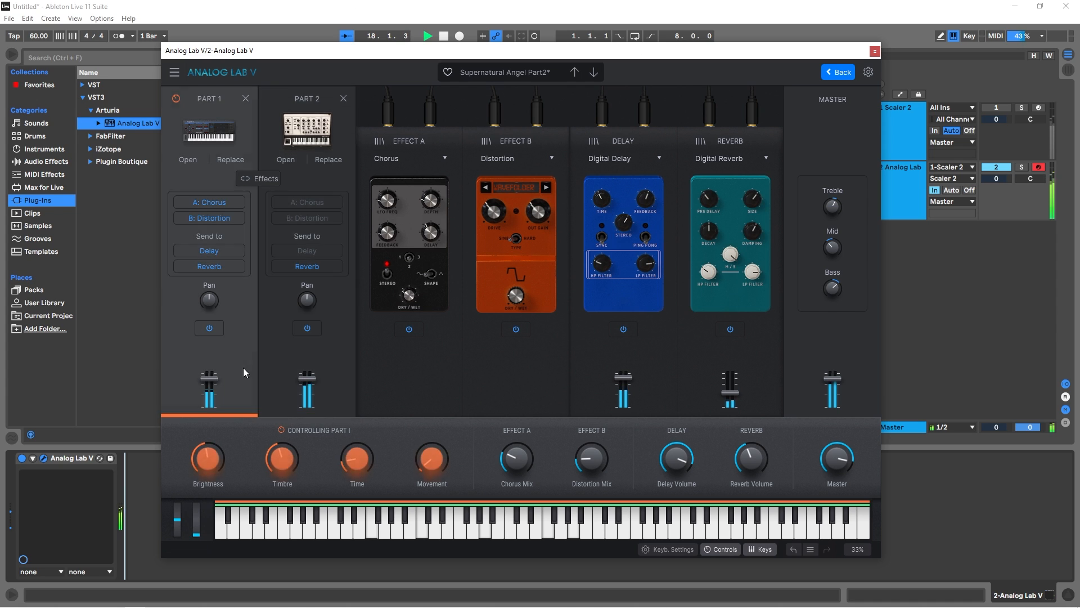
{"action": "mouse_move", "coordinate": [429, 458]}
{"action": "left_mouse_down"}
{"action": "mouse_move", "coordinate": [429, 429]}
{"action": "mouse_move", "coordinate": [437, 462]}
{"action": "left_mouse_up"}
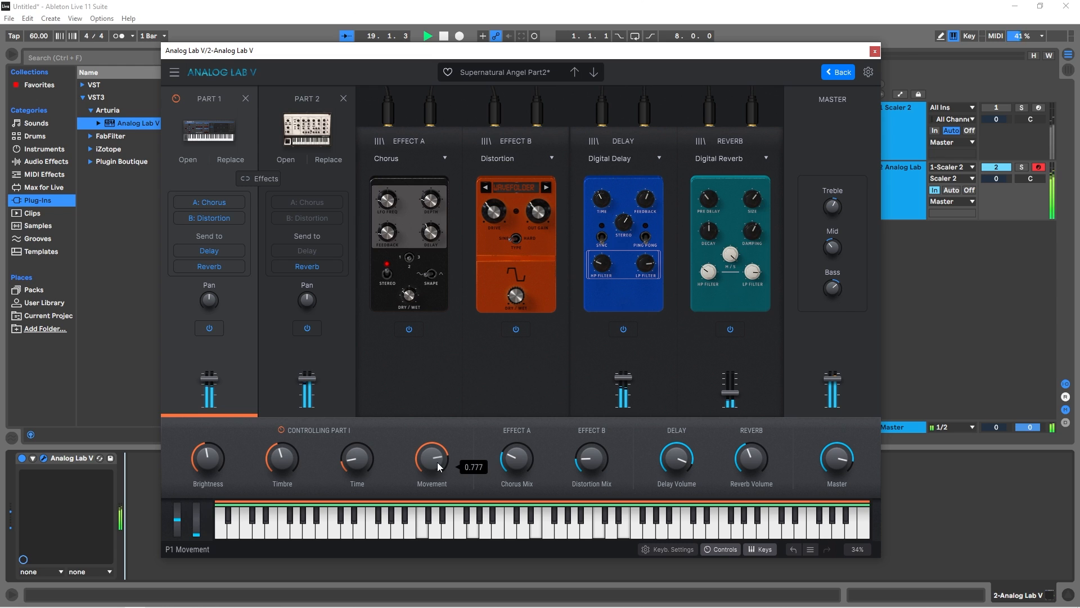
{"action": "left_click_drag", "start_coordinate": [360, 465], "coordinate": [360, 445]}
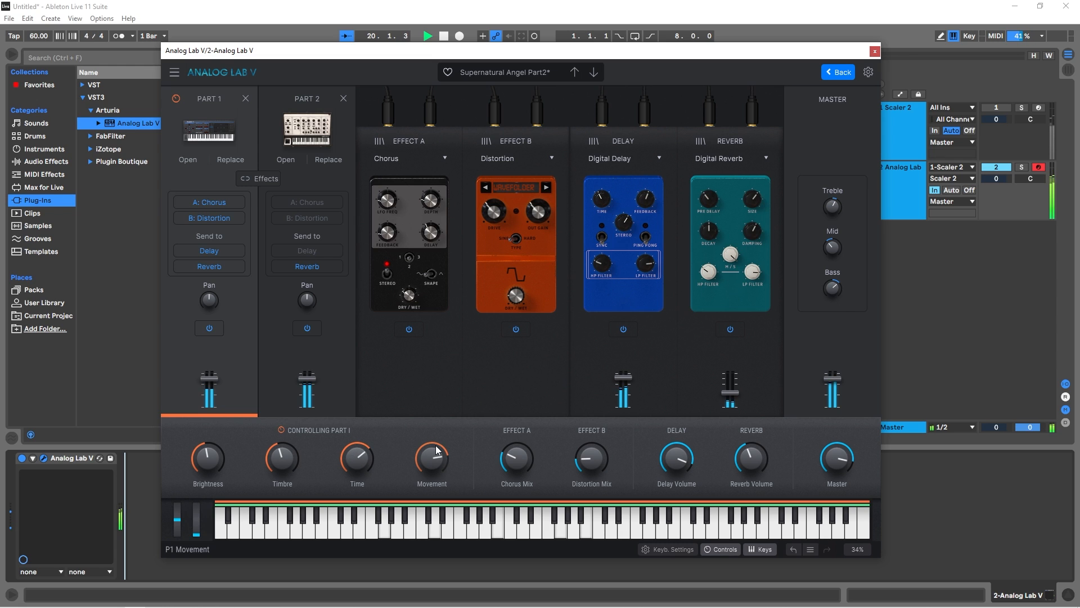
{"action": "left_click_drag", "start_coordinate": [439, 454], "coordinate": [439, 473]}
{"action": "mouse_move", "coordinate": [281, 460]}
{"action": "left_mouse_down"}
{"action": "mouse_move", "coordinate": [281, 444]}
{"action": "mouse_move", "coordinate": [282, 481]}
{"action": "left_mouse_up"}
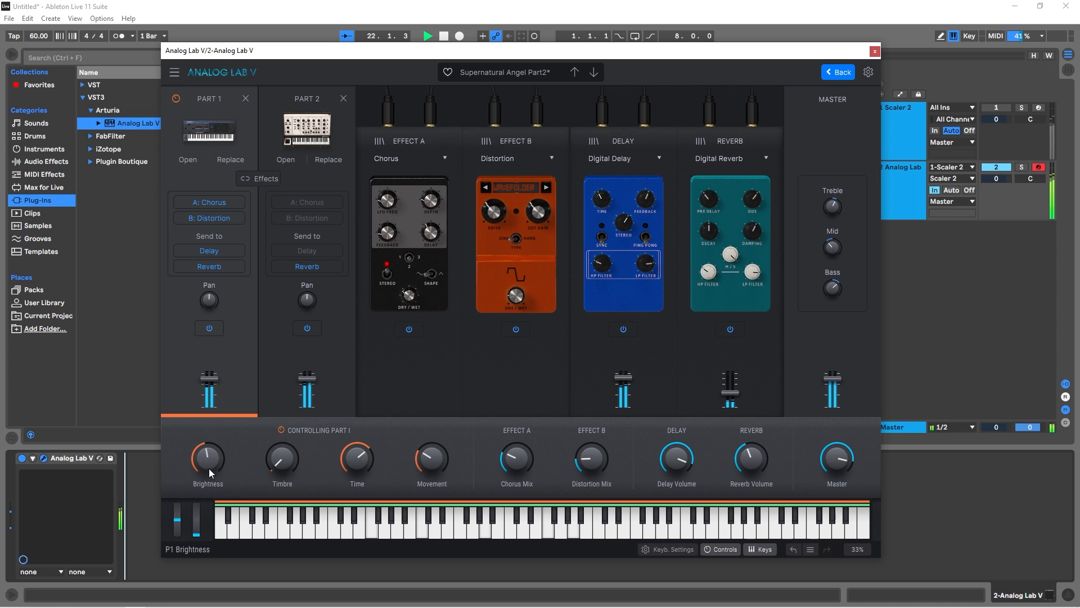
{"action": "left_click_drag", "start_coordinate": [208, 458], "coordinate": [208, 466]}
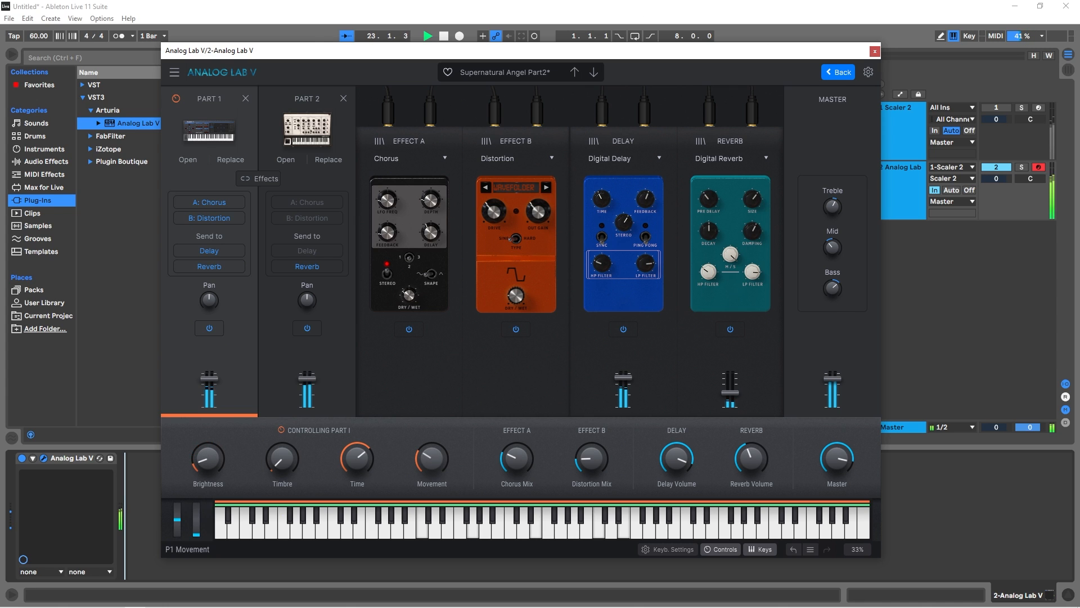
{"action": "left_click_drag", "start_coordinate": [432, 457], "coordinate": [431, 466]}
{"action": "left_click_drag", "start_coordinate": [357, 458], "coordinate": [357, 471]}
{"action": "key", "text": "space"}
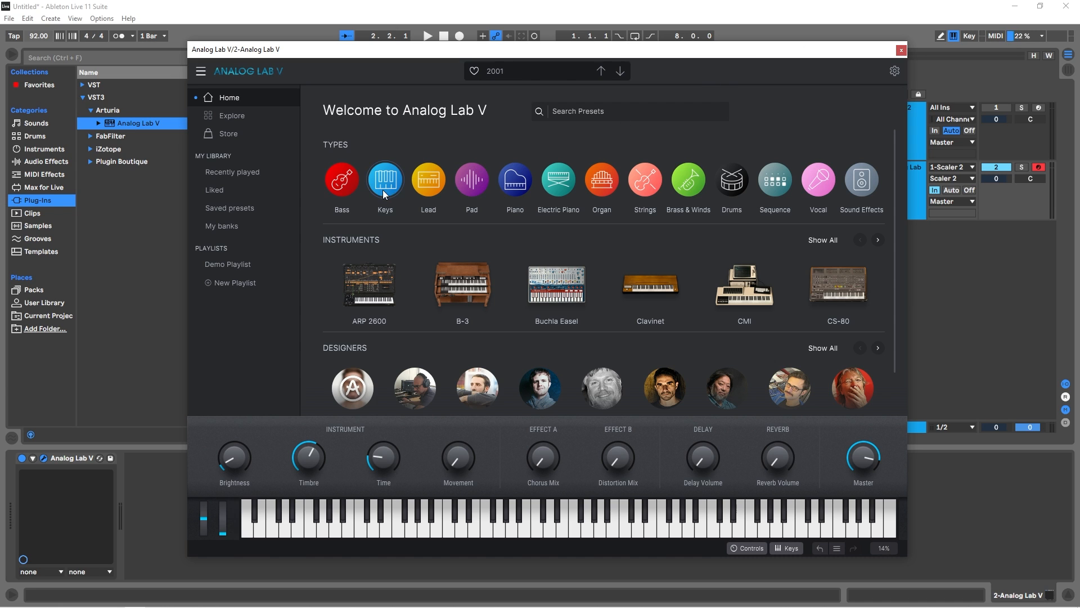
Step: Browse the full preset list, load the 30's Coil preset and start playback to hear it
{"action": "left_click", "coordinate": [234, 118]}
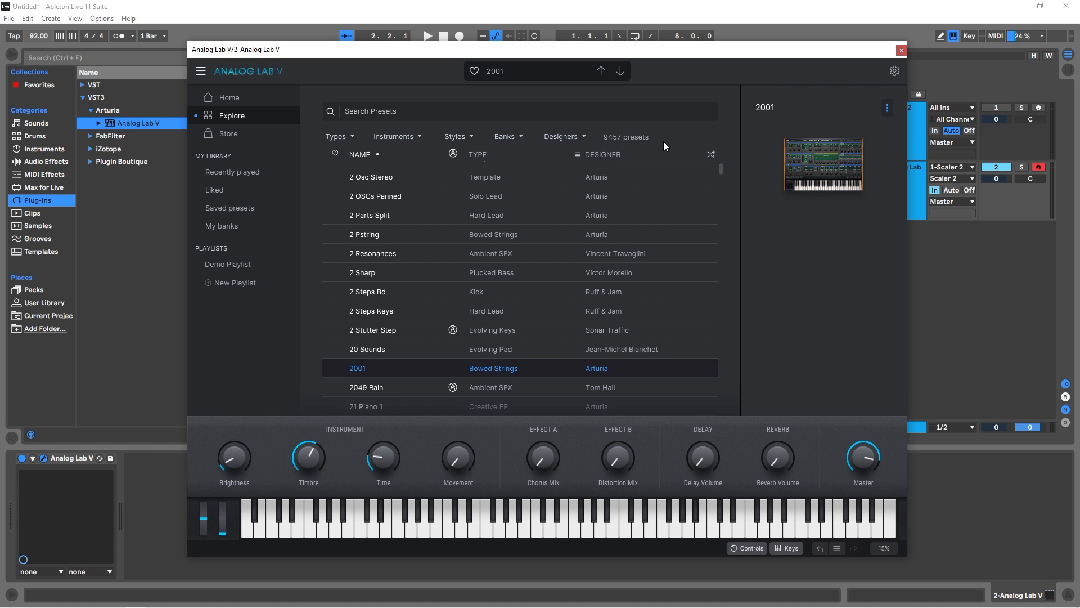
{"action": "mouse_move", "coordinate": [805, 178]}
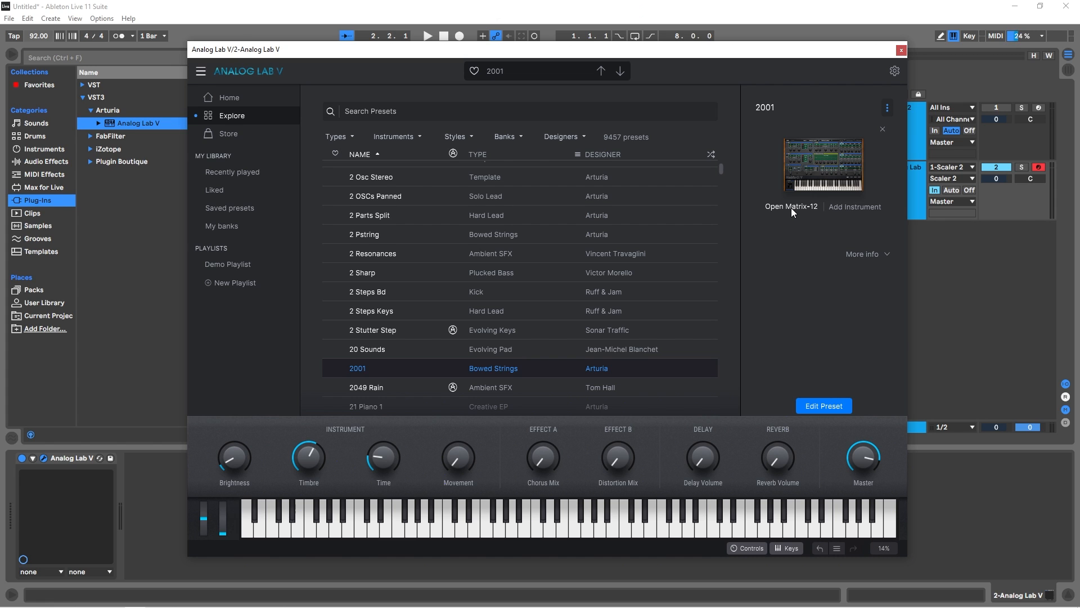
{"action": "scroll", "coordinate": [504, 323], "scroll_direction": "down", "scroll_amount": 5}
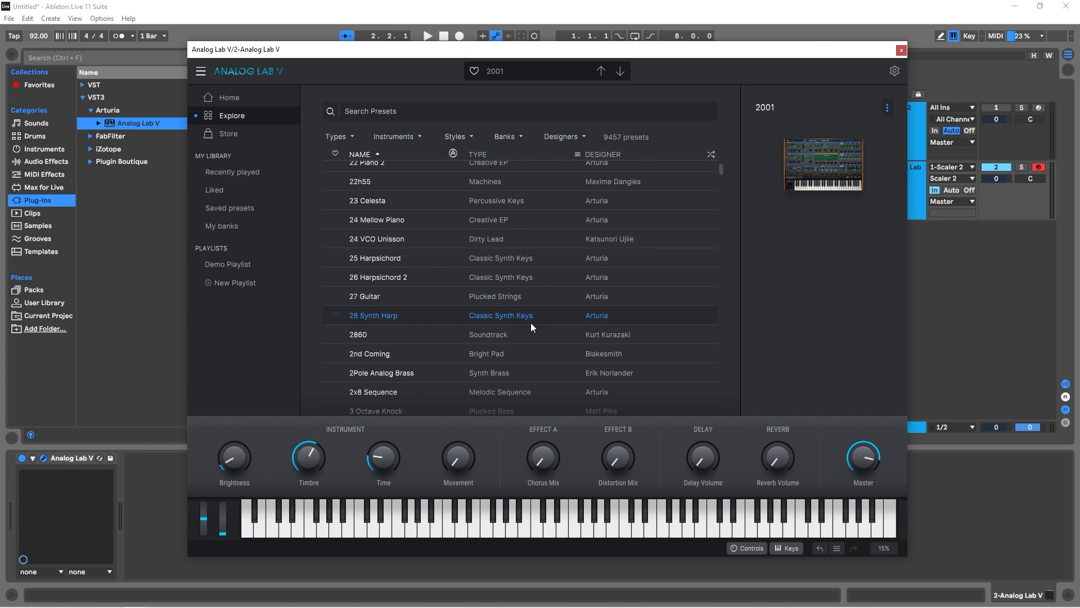
{"action": "scroll", "coordinate": [531, 322], "scroll_direction": "down", "scroll_amount": 3}
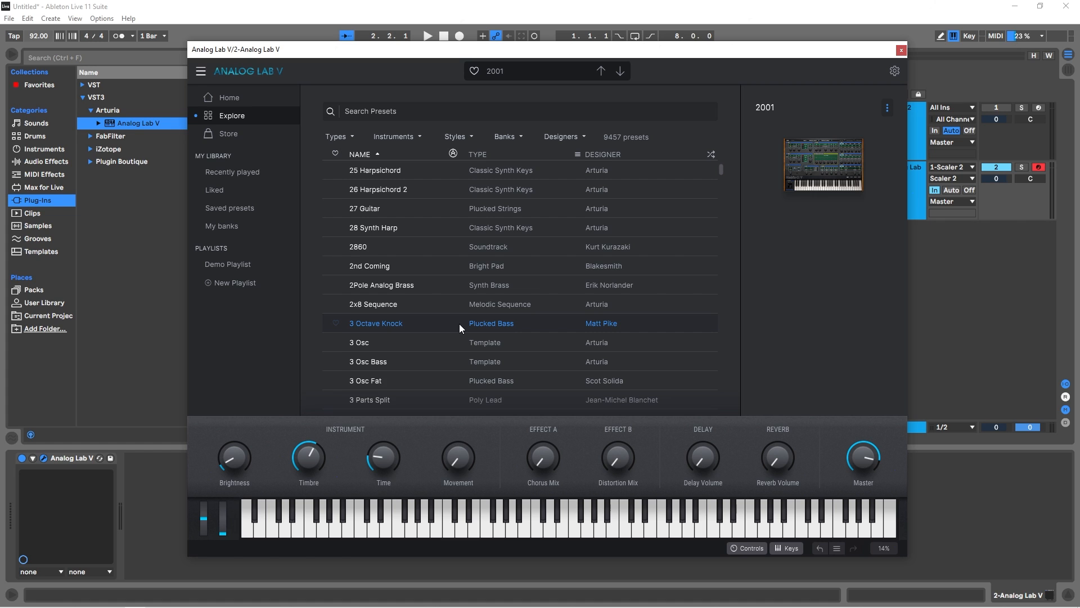
{"action": "scroll", "coordinate": [459, 323], "scroll_direction": "down", "scroll_amount": 5}
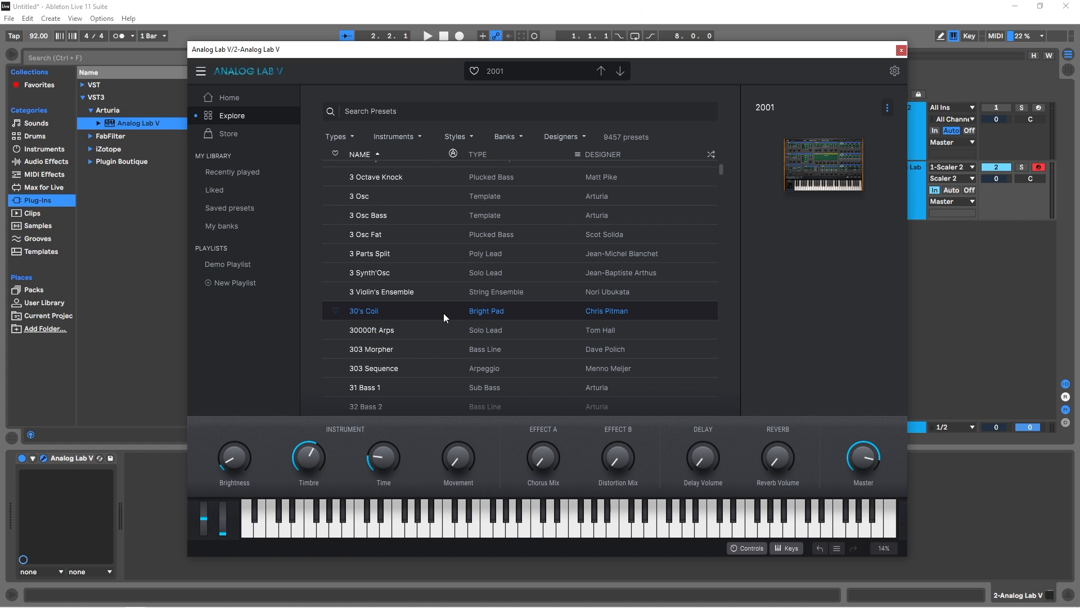
{"action": "left_click", "coordinate": [444, 318]}
{"action": "key", "text": "space"}
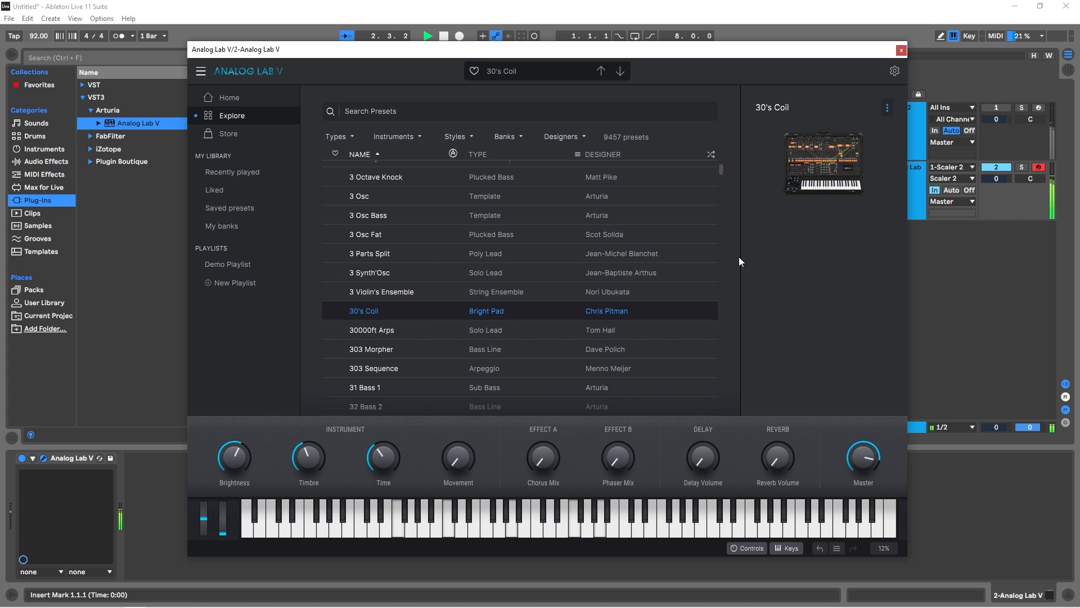
Step: Open the 30's Coil preset for editing and stop playback
{"action": "left_click", "coordinate": [823, 400]}
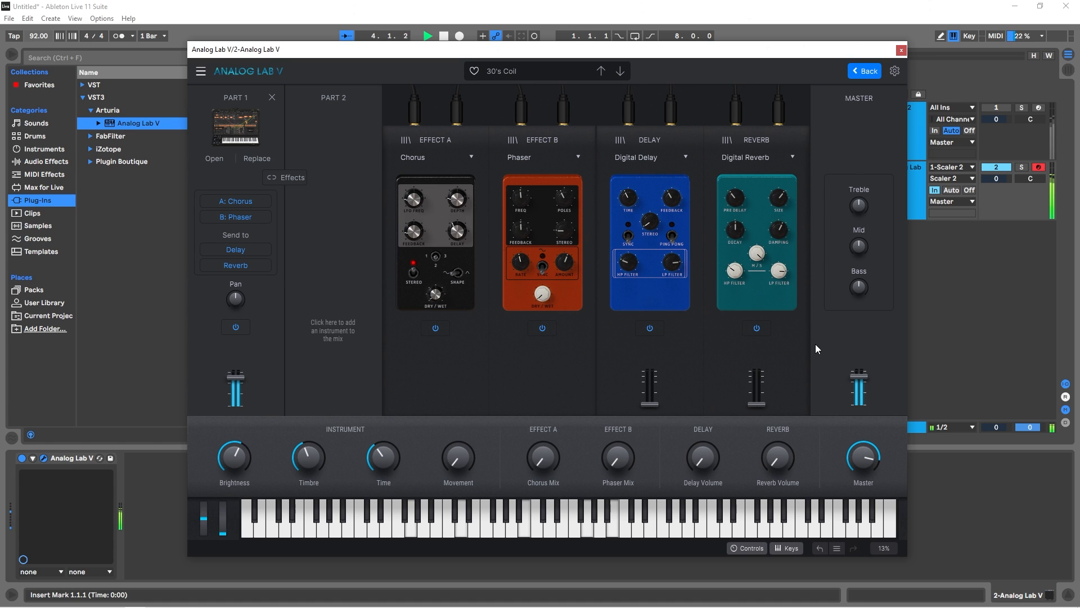
{"action": "key", "text": "space"}
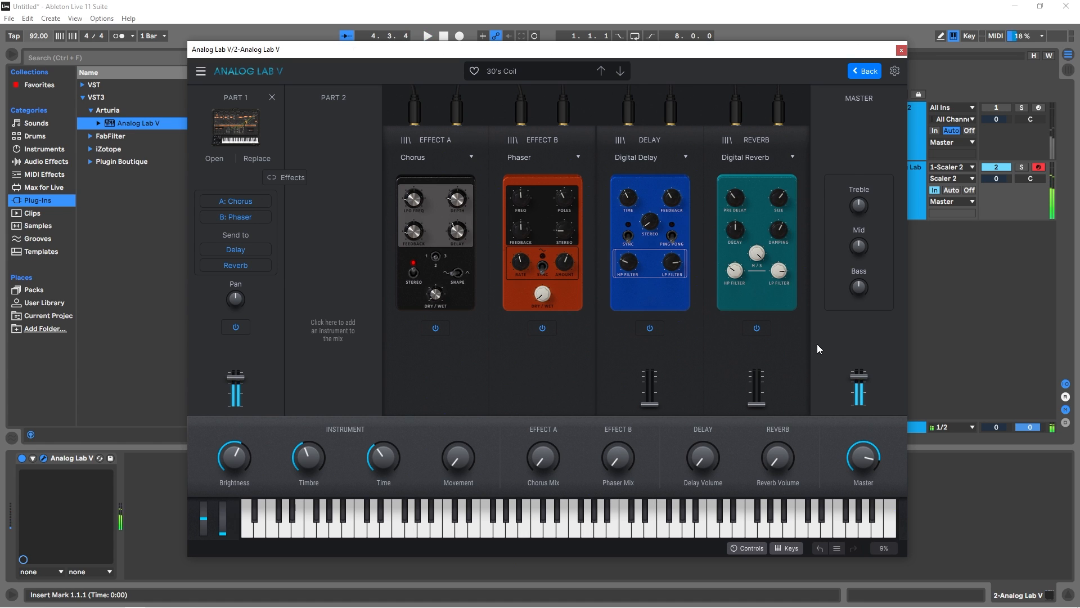
{"action": "left_click", "coordinate": [865, 70]}
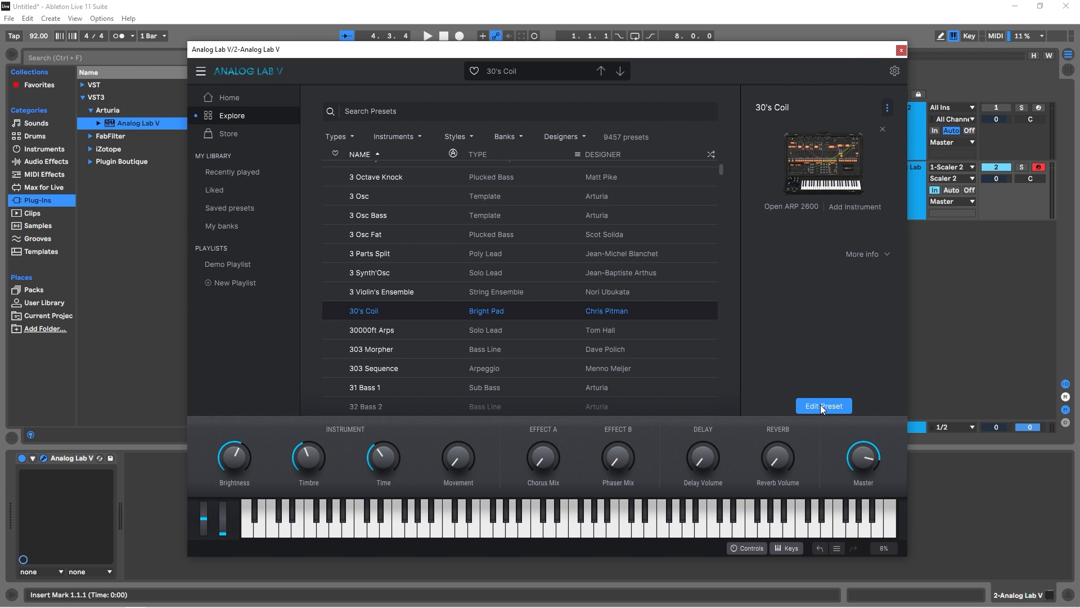
{"action": "left_click", "coordinate": [822, 406]}
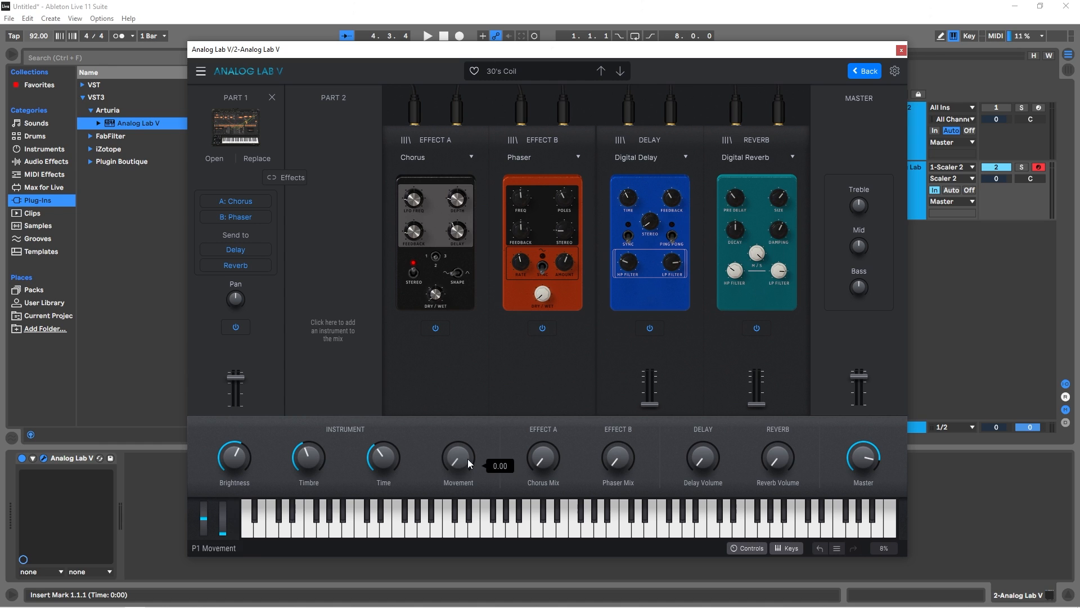
Step: Adjust the preset's Movement, Timbre, Time and Brightness macros while playing the sound, and stop playback
{"action": "mouse_move", "coordinate": [254, 466]}
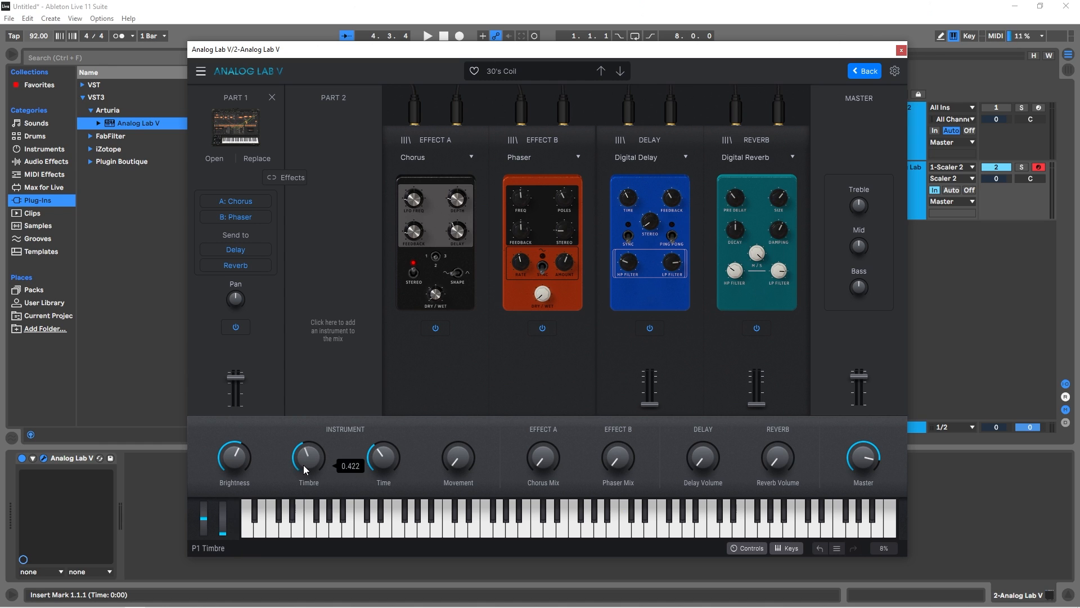
{"action": "mouse_move", "coordinate": [464, 470]}
{"action": "key", "text": "space"}
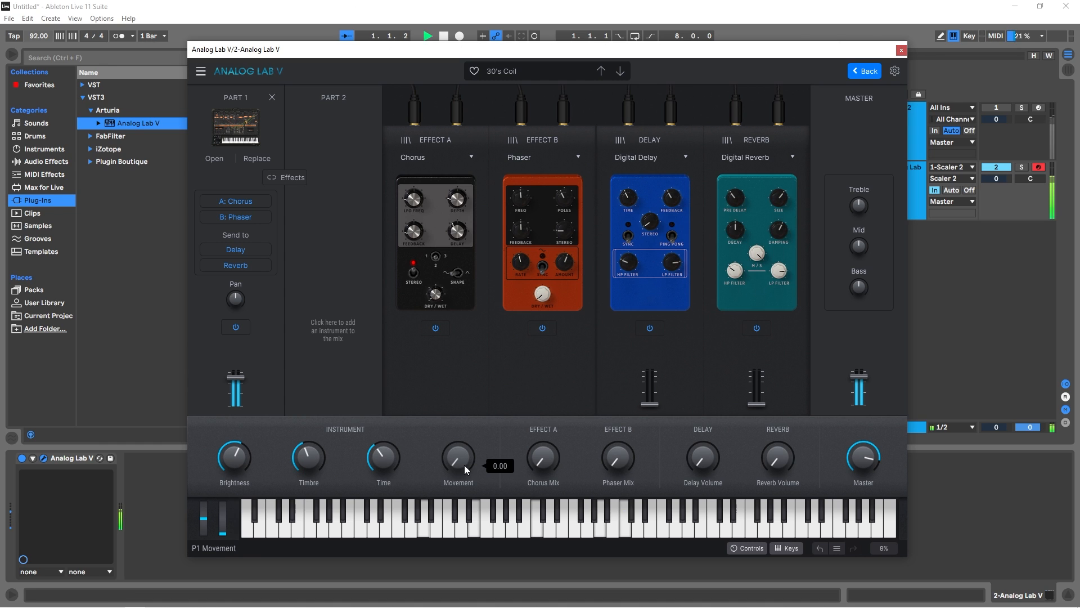
{"action": "mouse_move", "coordinate": [464, 464]}
{"action": "left_mouse_down"}
{"action": "mouse_move", "coordinate": [465, 431]}
{"action": "mouse_move", "coordinate": [384, 442]}
{"action": "mouse_move", "coordinate": [384, 422]}
{"action": "mouse_move", "coordinate": [384, 457]}
{"action": "mouse_move", "coordinate": [457, 460]}
{"action": "left_mouse_up"}
{"action": "mouse_move", "coordinate": [310, 456]}
{"action": "left_mouse_down"}
{"action": "mouse_move", "coordinate": [311, 441]}
{"action": "mouse_move", "coordinate": [310, 492]}
{"action": "mouse_move", "coordinate": [304, 449]}
{"action": "left_mouse_up"}
{"action": "mouse_move", "coordinate": [234, 457]}
{"action": "left_mouse_down"}
{"action": "mouse_move", "coordinate": [234, 476]}
{"action": "mouse_move", "coordinate": [234, 441]}
{"action": "left_mouse_up"}
{"action": "key", "text": "space"}
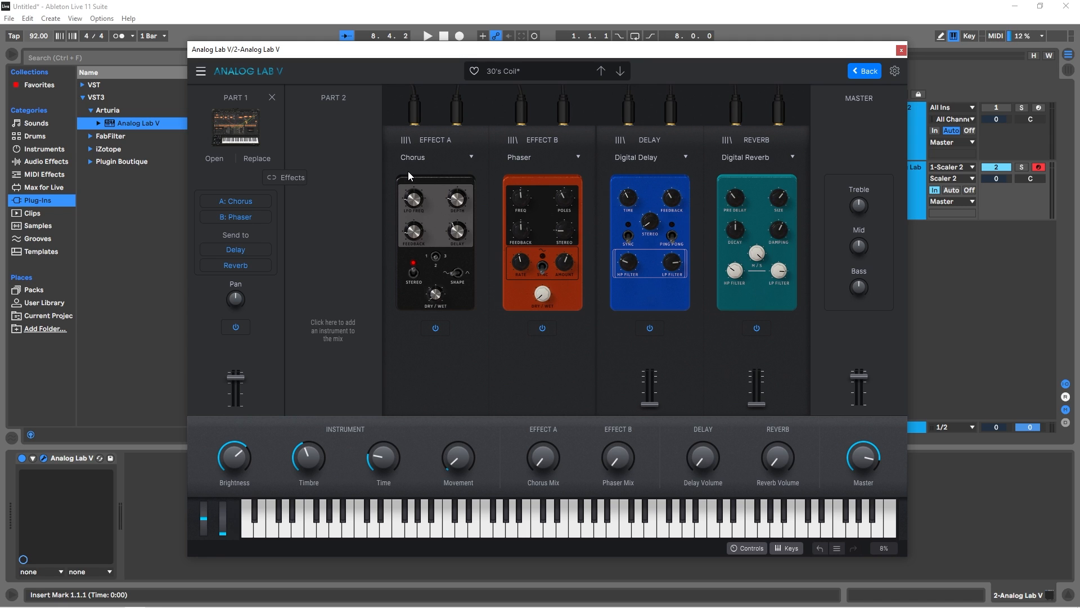
Step: Try Compressor in Effect A, replace it with Analog Phaser, and set Effect B to Distortion
{"action": "left_click", "coordinate": [452, 158]}
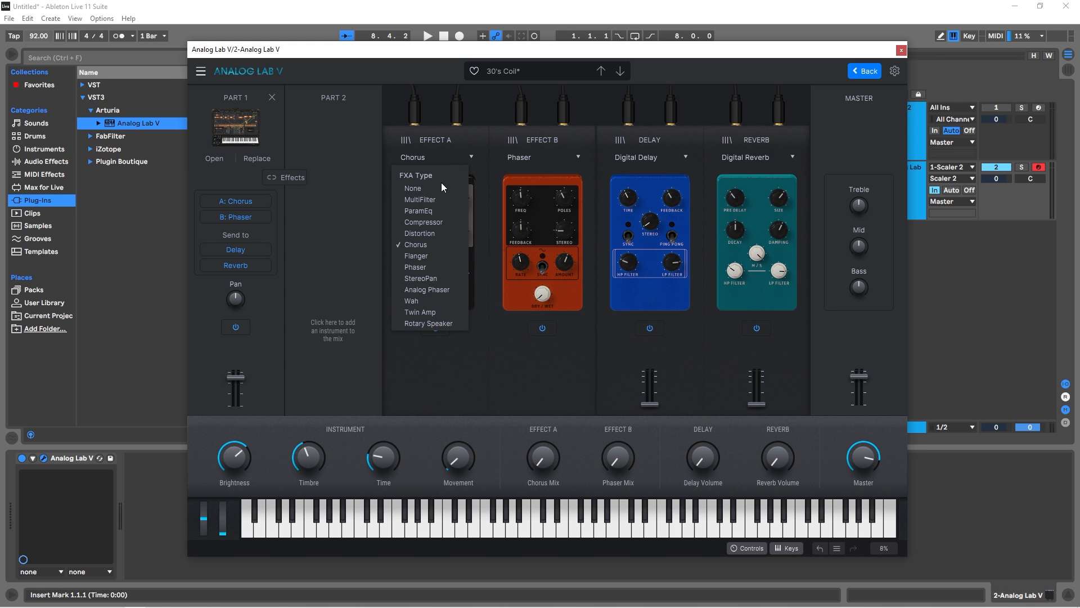
{"action": "left_click", "coordinate": [439, 226]}
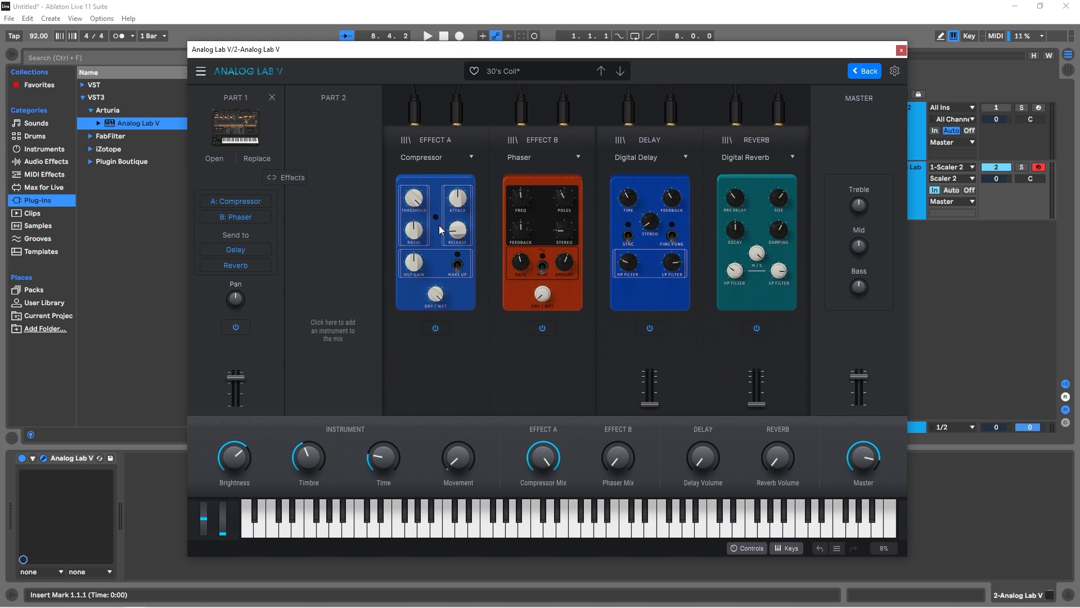
{"action": "left_click", "coordinate": [431, 156]}
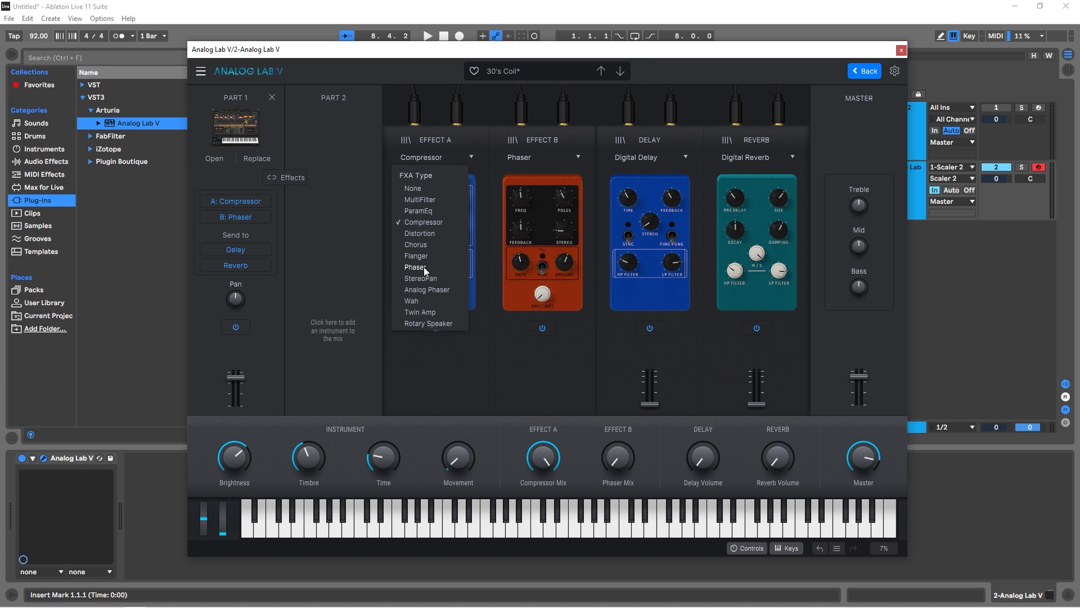
{"action": "left_click", "coordinate": [428, 290]}
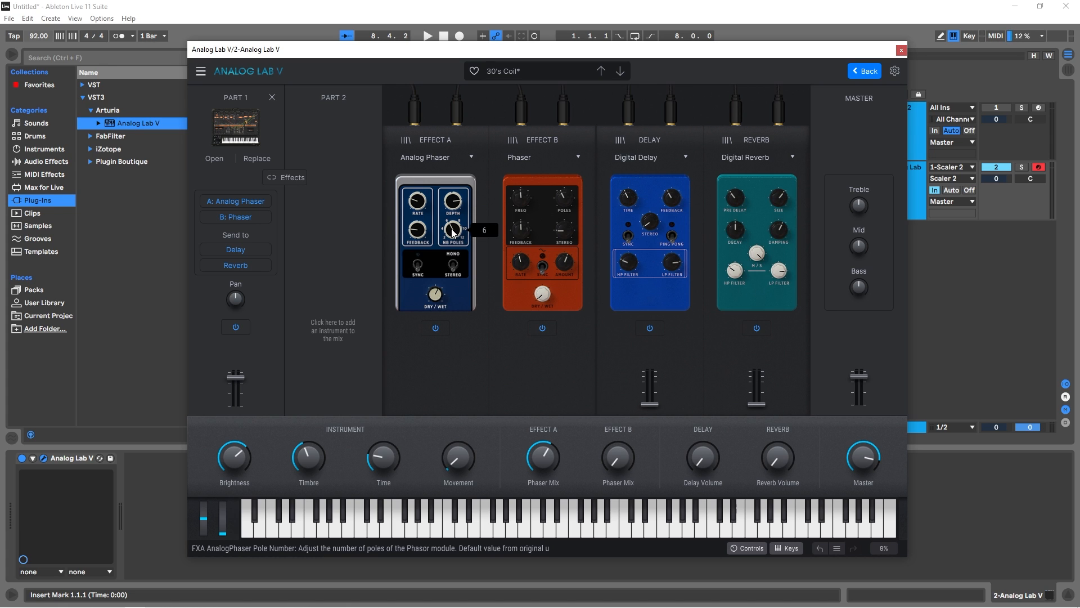
{"action": "left_click", "coordinate": [540, 160]}
{"action": "left_click", "coordinate": [526, 234]}
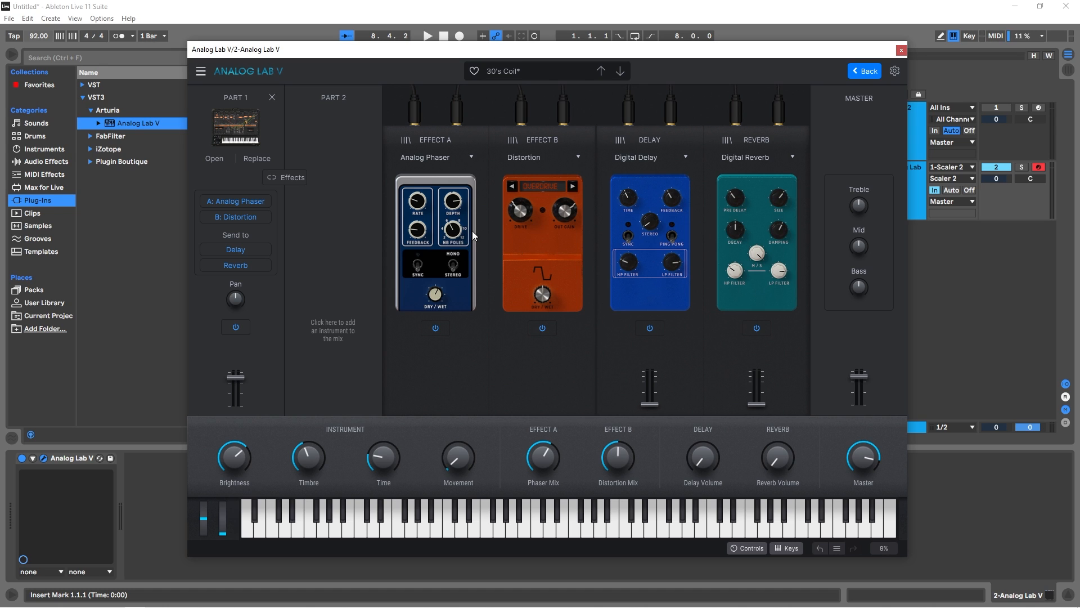
Step: While auditioning the effects on Part 1, lower the Phaser Mix, the Distortion Mix and the Overdrive output gain, and stop playback
{"action": "mouse_move", "coordinate": [543, 472]}
{"action": "left_click", "coordinate": [230, 204]}
{"action": "key", "text": "space"}
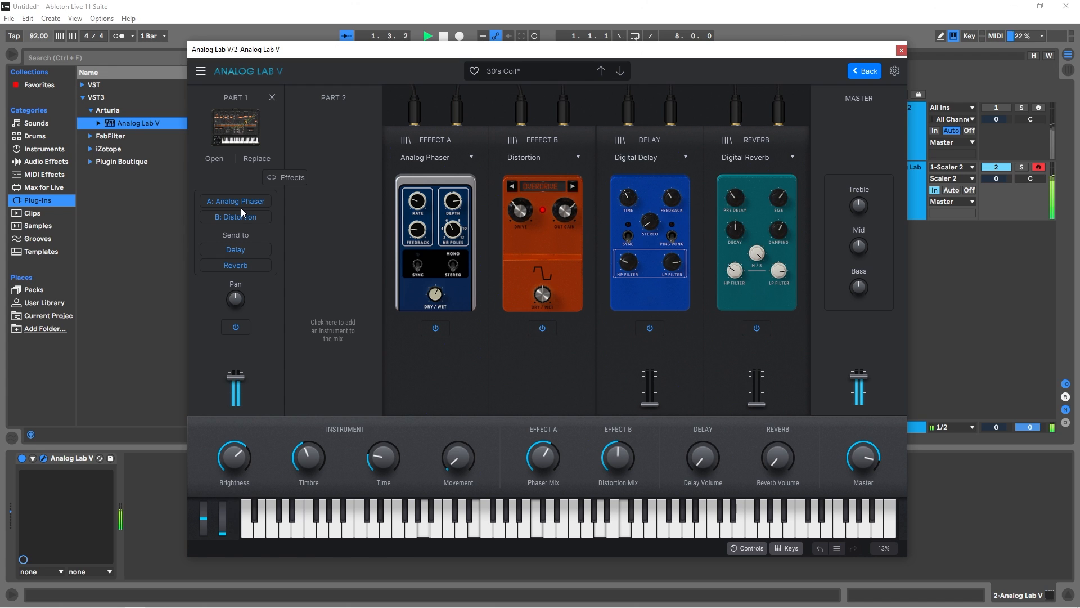
{"action": "key", "text": "space"}
{"action": "left_click_drag", "start_coordinate": [437, 298], "coordinate": [437, 318]}
{"action": "left_click_drag", "start_coordinate": [546, 292], "coordinate": [546, 301]}
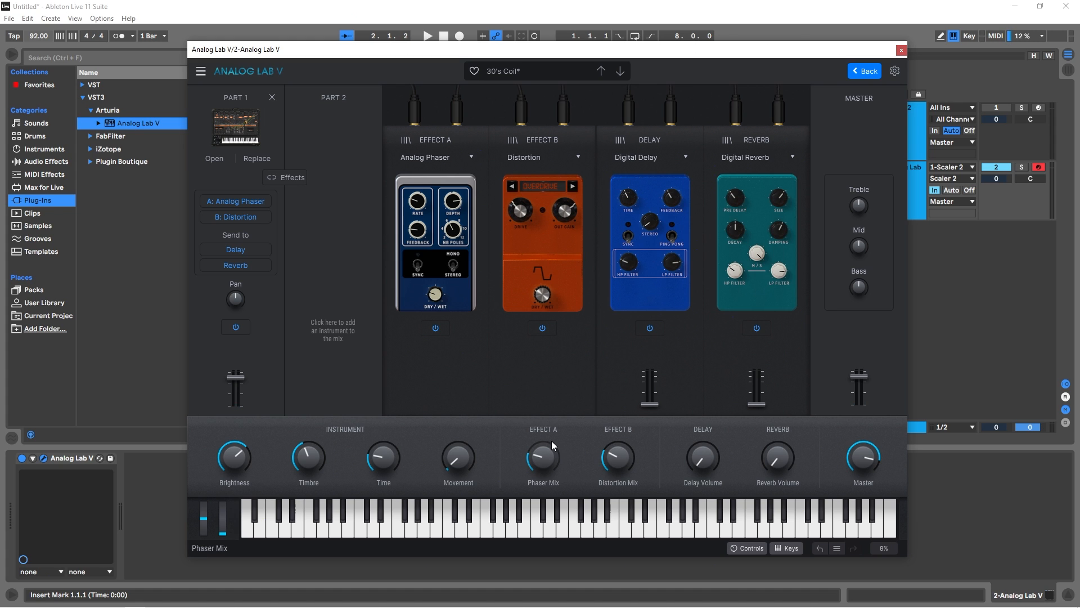
{"action": "left_click_drag", "start_coordinate": [552, 442], "coordinate": [606, 476]}
{"action": "key", "text": "space"}
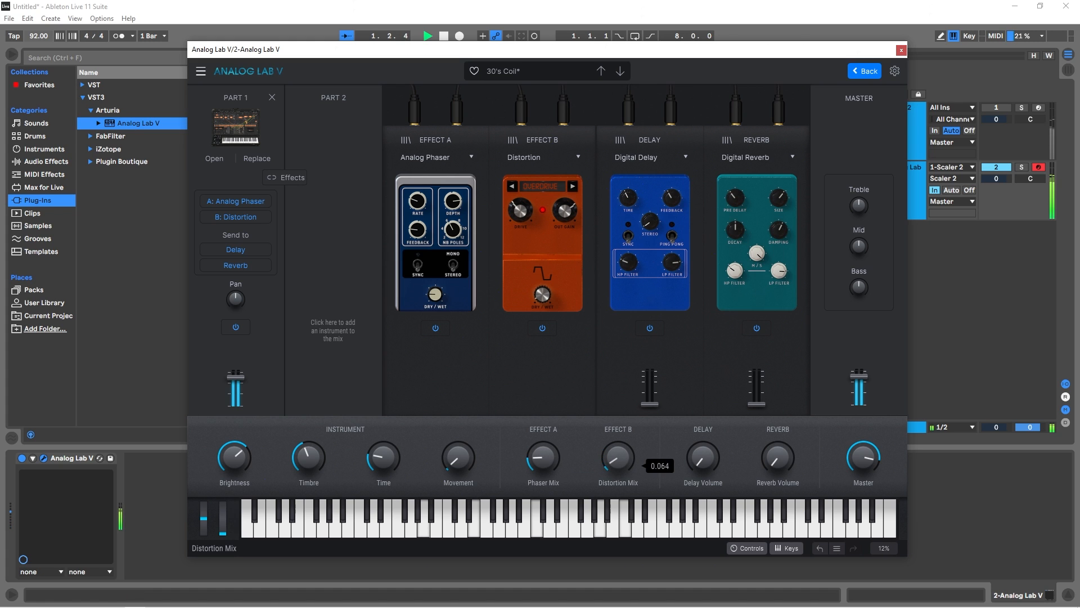
{"action": "left_click_drag", "start_coordinate": [568, 213], "coordinate": [568, 236]}
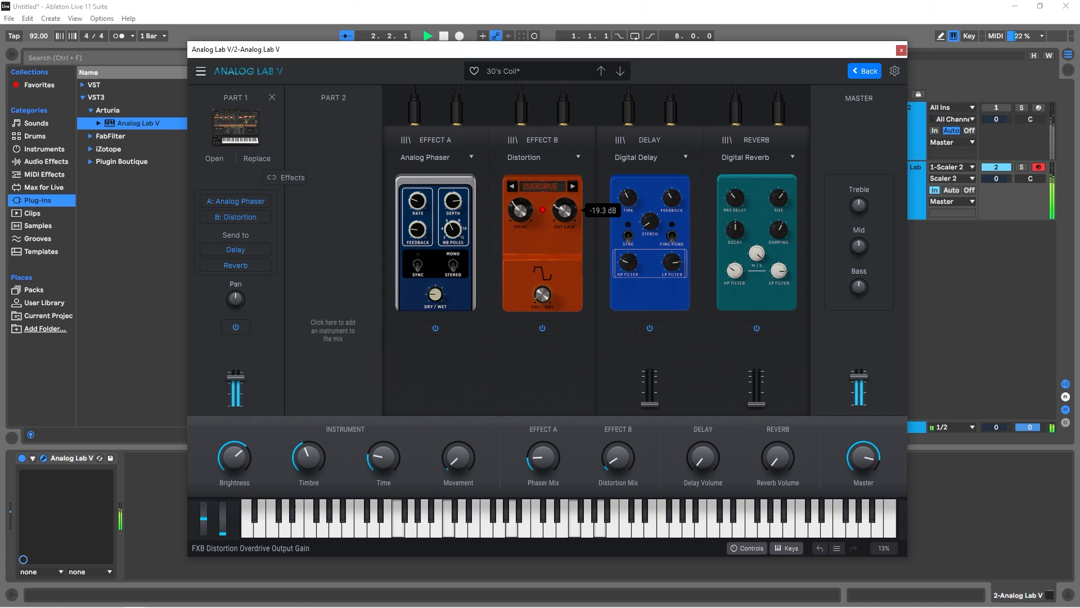
{"action": "key", "text": "space"}
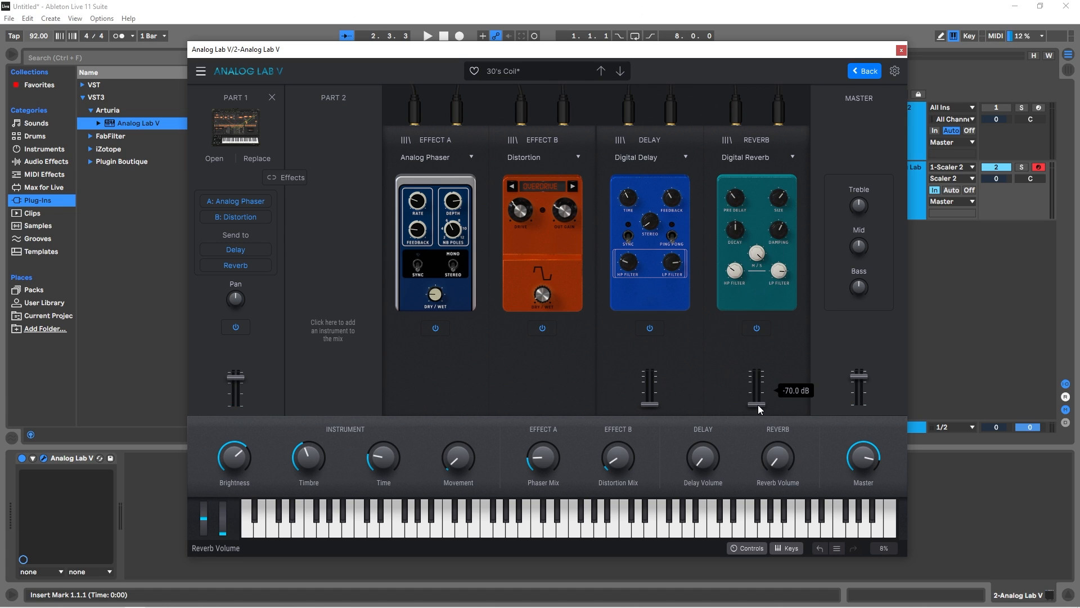
Step: Raise the Reverb Volume to about -9 dB and bring up the Delay Volume while auditioning the sound
{"action": "key", "text": "space"}
{"action": "left_click_drag", "start_coordinate": [758, 404], "coordinate": [757, 381]}
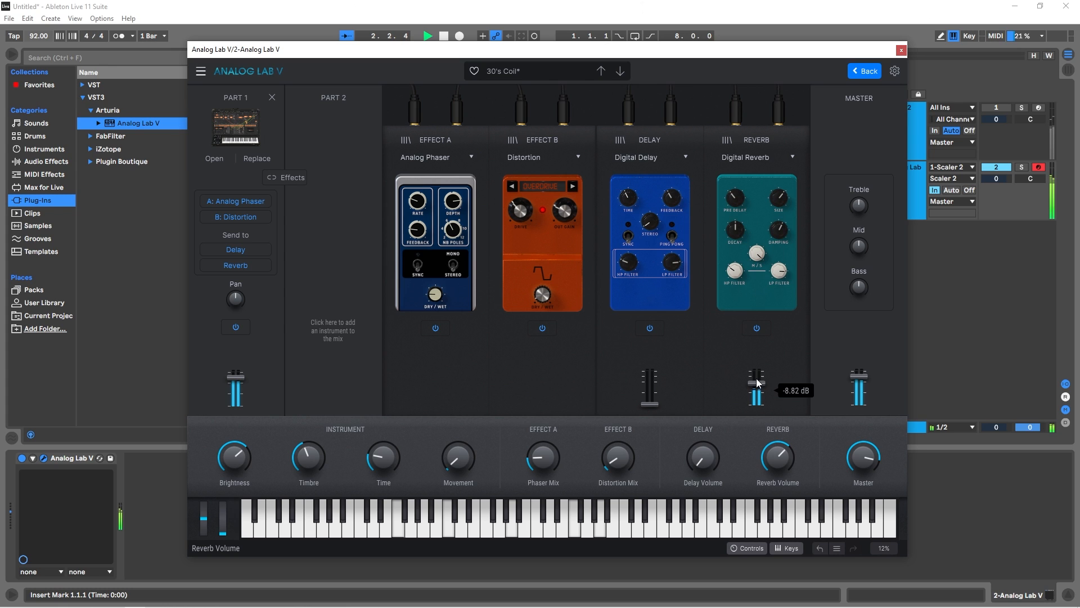
{"action": "key", "text": "space"}
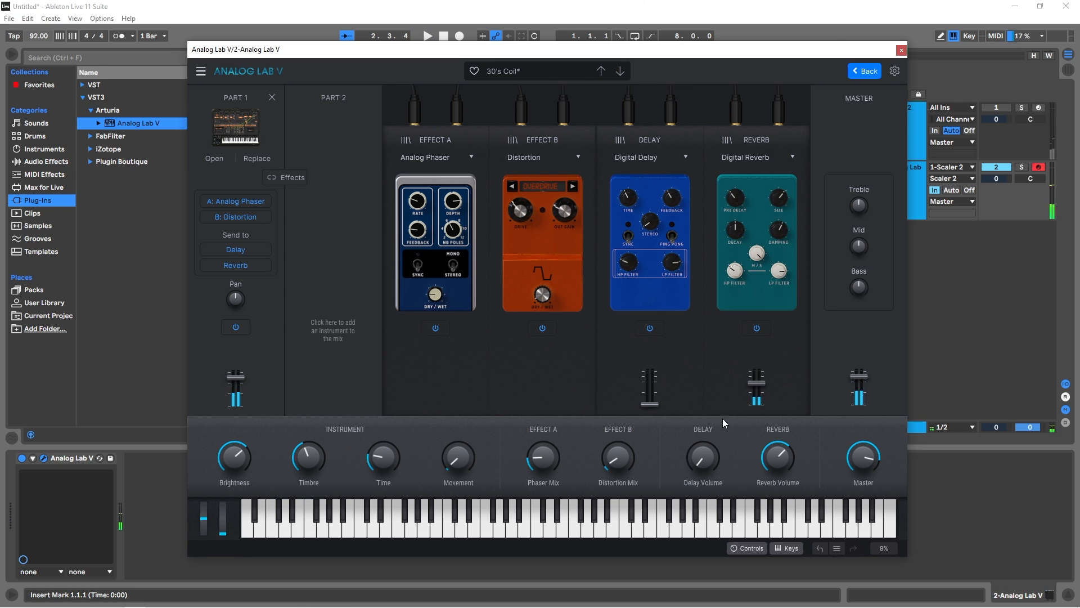
{"action": "left_click_drag", "start_coordinate": [650, 404], "coordinate": [707, 359]}
{"action": "key", "text": "space"}
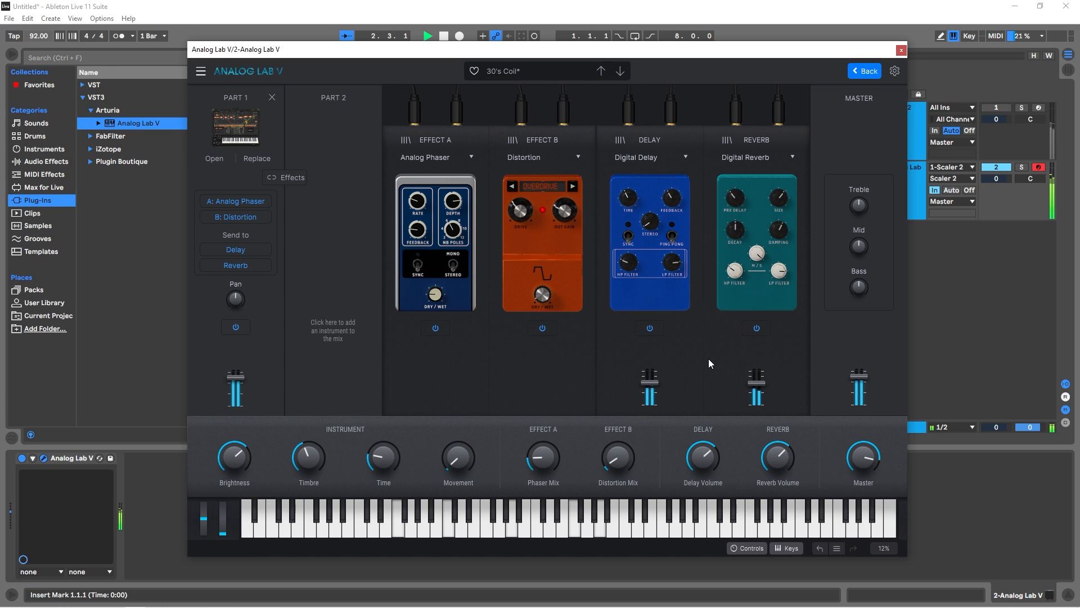
{"action": "key", "text": "space"}
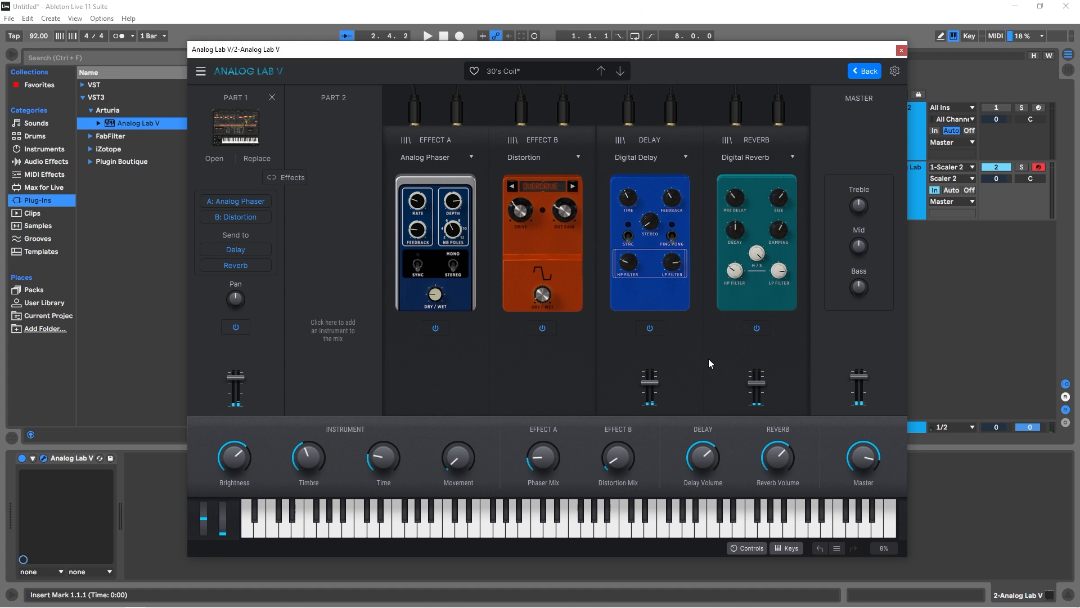
Step: Add a second instrument to the empty Part 2, audition it, confirm the choice and reopen the preset for editing
{"action": "left_click", "coordinate": [344, 255]}
{"action": "scroll", "coordinate": [580, 379], "scroll_direction": "down", "scroll_amount": 1}
{"action": "scroll", "coordinate": [581, 381], "scroll_direction": "down", "scroll_amount": 1}
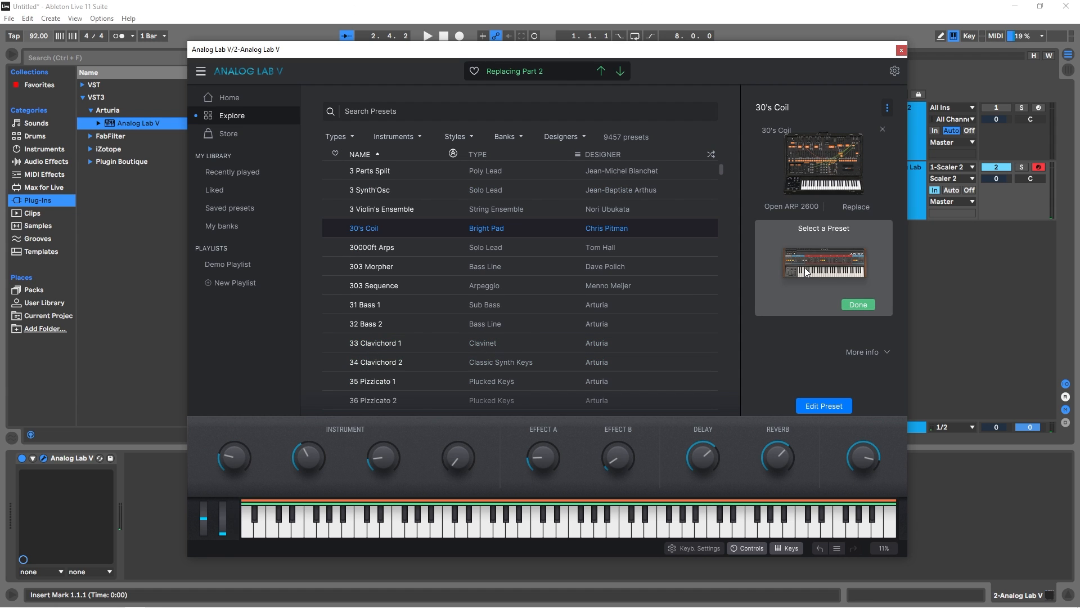
{"action": "key", "text": "space"}
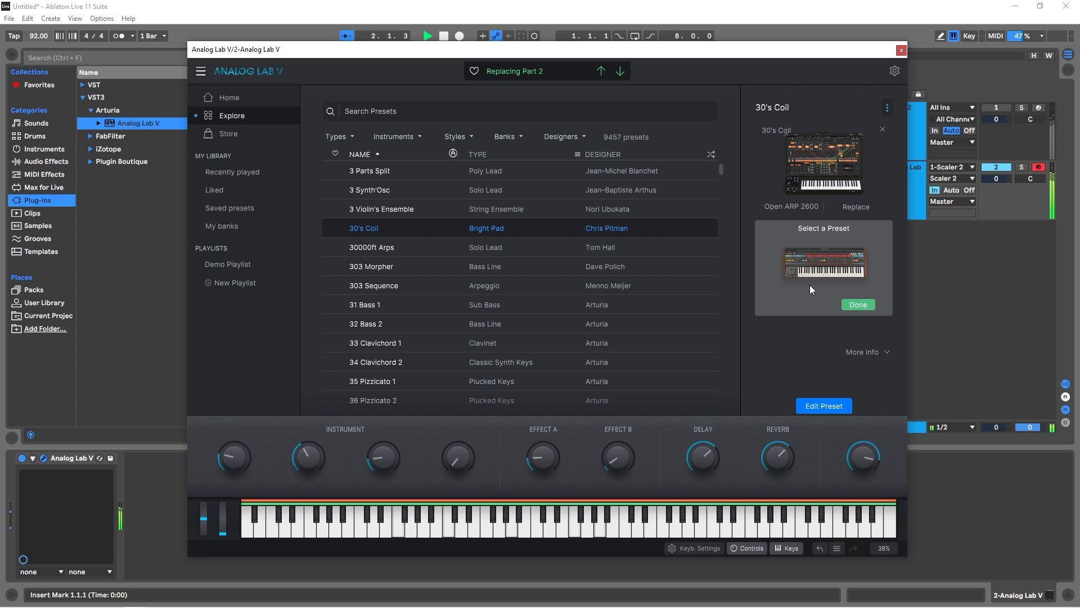
{"action": "left_click", "coordinate": [858, 306]}
{"action": "left_click", "coordinate": [823, 405]}
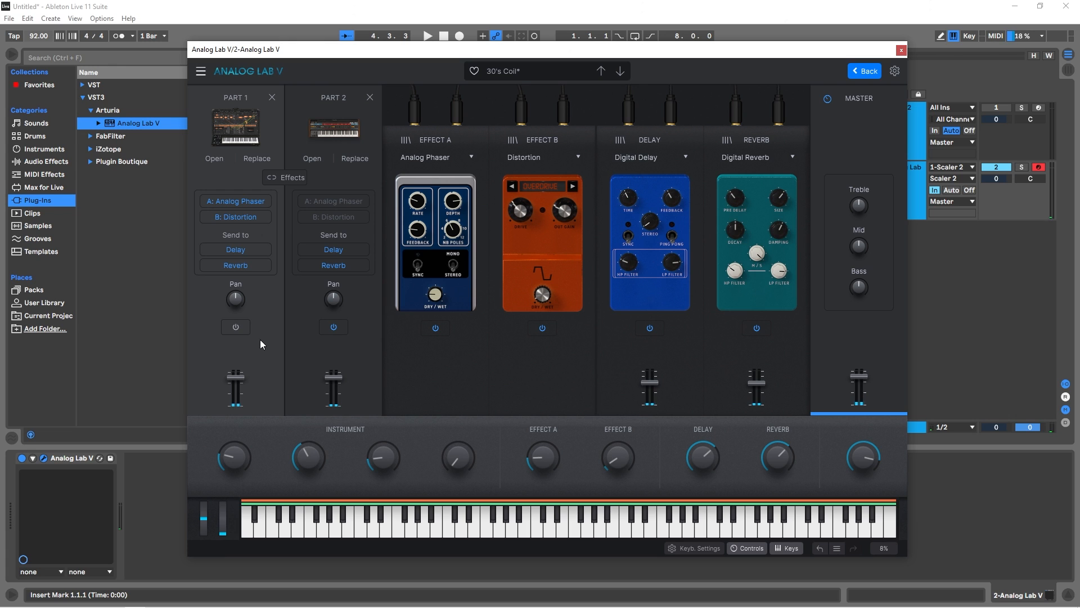
Step: Audition Part 2 alone, direct the macros to it, and adjust its Time, Movement, Timbre and Brightness
{"action": "key", "text": "space"}
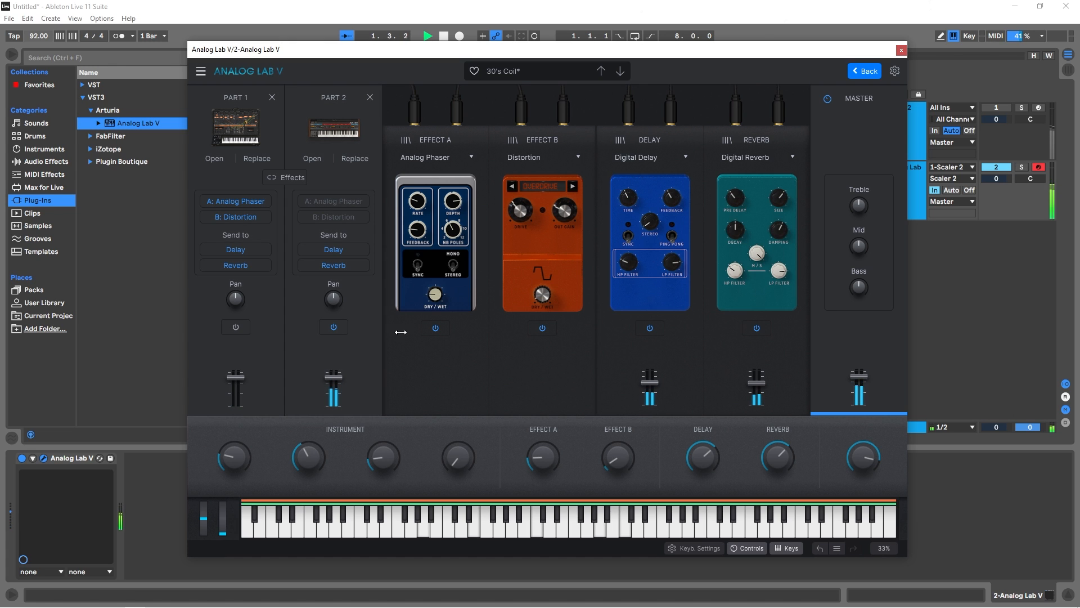
{"action": "left_click", "coordinate": [357, 397]}
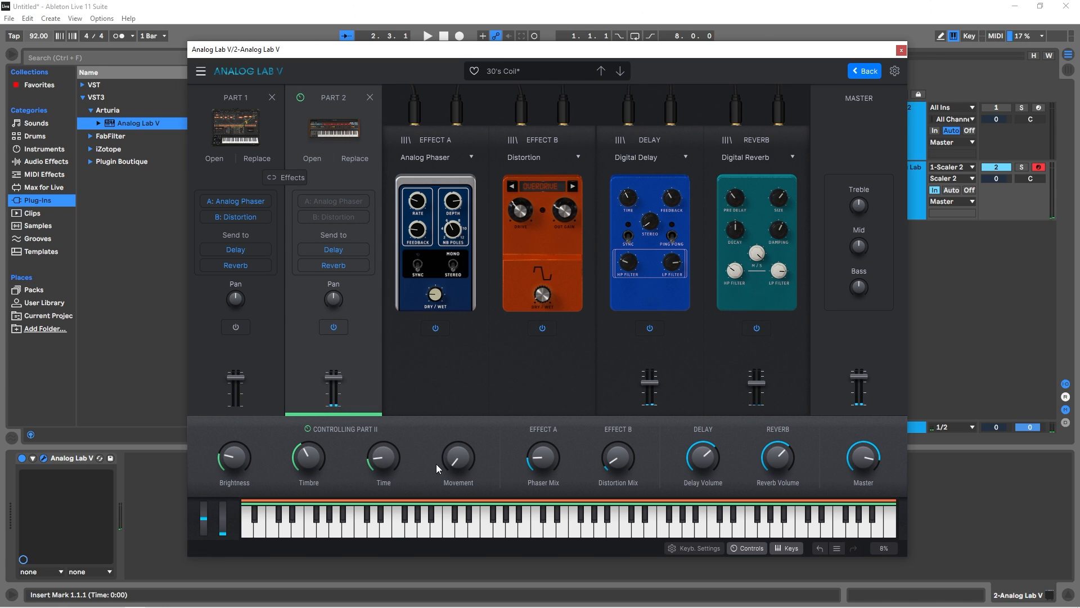
{"action": "mouse_move", "coordinate": [321, 462]}
{"action": "key", "text": "space"}
{"action": "mouse_move", "coordinate": [388, 460]}
{"action": "left_mouse_down"}
{"action": "mouse_move", "coordinate": [383, 470]}
{"action": "mouse_move", "coordinate": [387, 457]}
{"action": "left_mouse_up"}
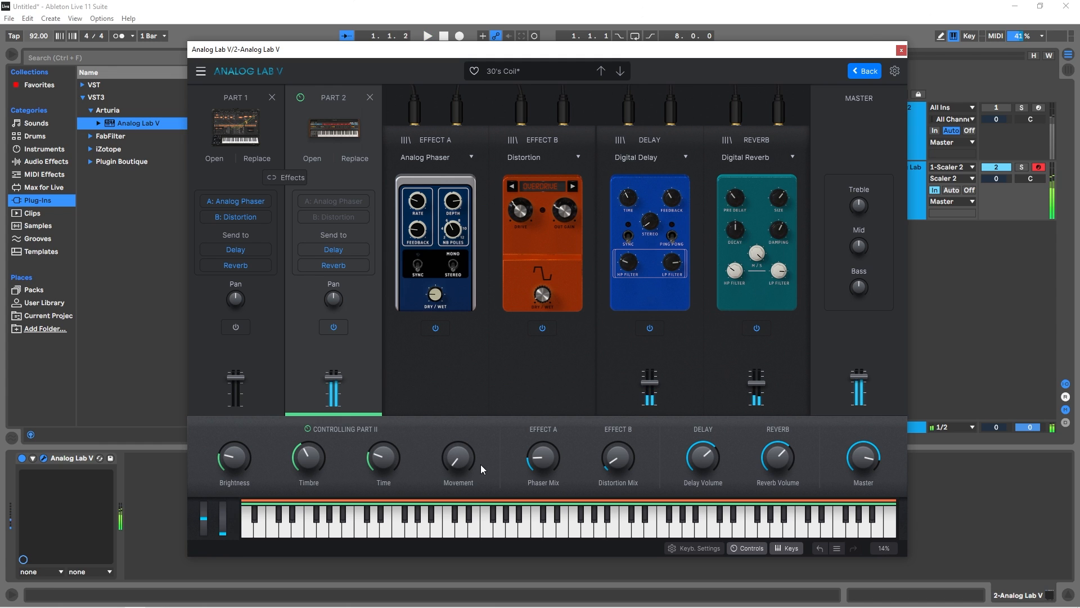
{"action": "mouse_move", "coordinate": [465, 465]}
{"action": "left_mouse_down"}
{"action": "mouse_move", "coordinate": [469, 422]}
{"action": "mouse_move", "coordinate": [460, 455]}
{"action": "left_mouse_up"}
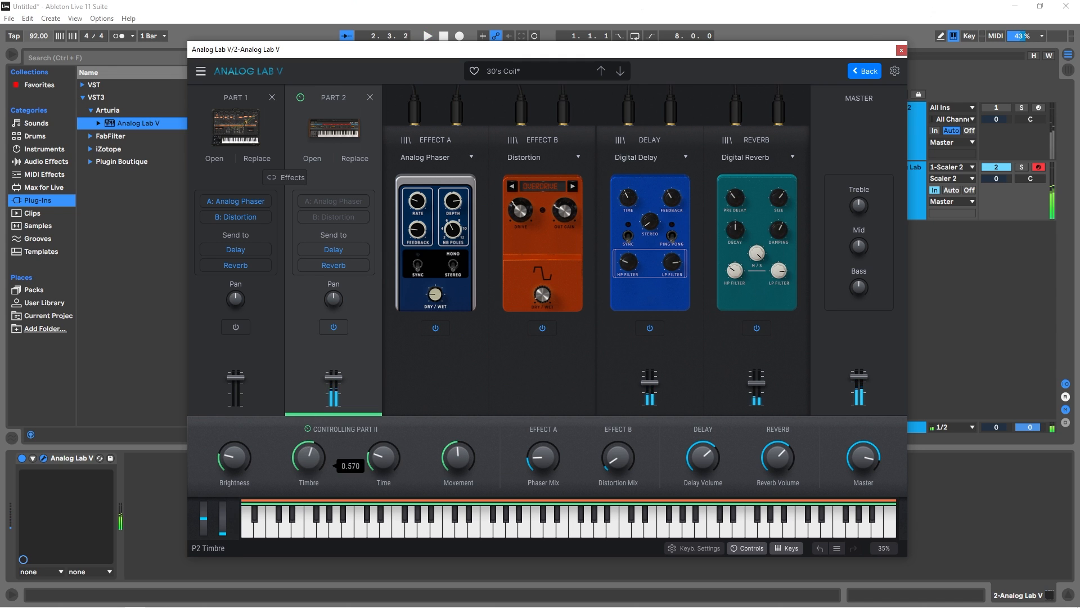
{"action": "left_click_drag", "start_coordinate": [313, 457], "coordinate": [278, 575]}
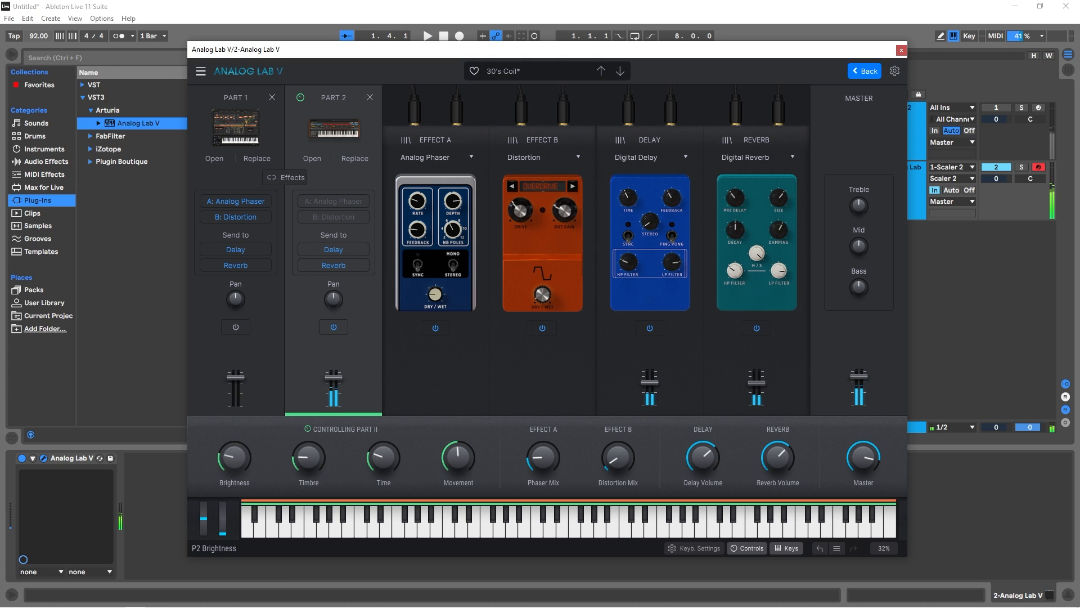
{"action": "mouse_move", "coordinate": [243, 476]}
{"action": "left_mouse_down"}
{"action": "mouse_move", "coordinate": [244, 462]}
{"action": "mouse_move", "coordinate": [244, 477]}
{"action": "left_mouse_up"}
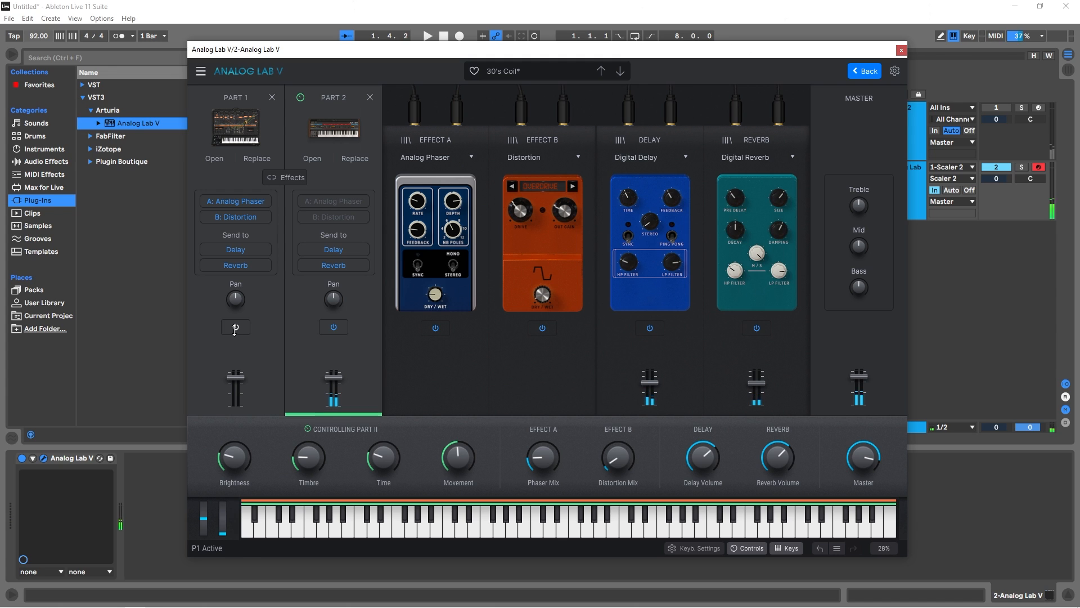
Step: Turn Part 1 back on and raise Part 2's Timbre and Brightness macros while both parts play
{"action": "key", "text": "space"}
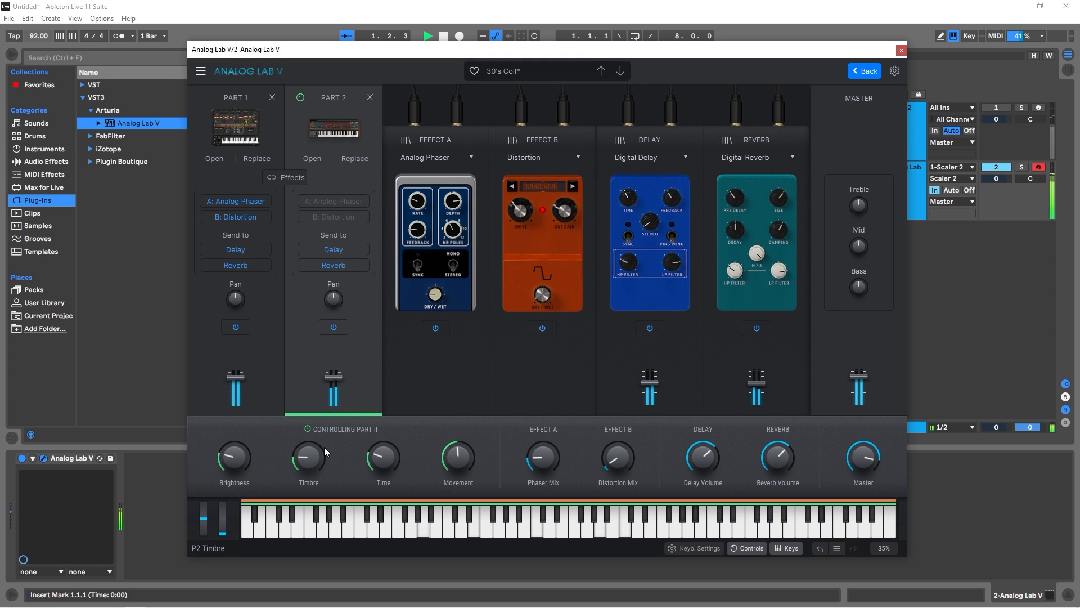
{"action": "left_click_drag", "start_coordinate": [309, 457], "coordinate": [308, 448]}
{"action": "left_click_drag", "start_coordinate": [238, 466], "coordinate": [237, 438]}
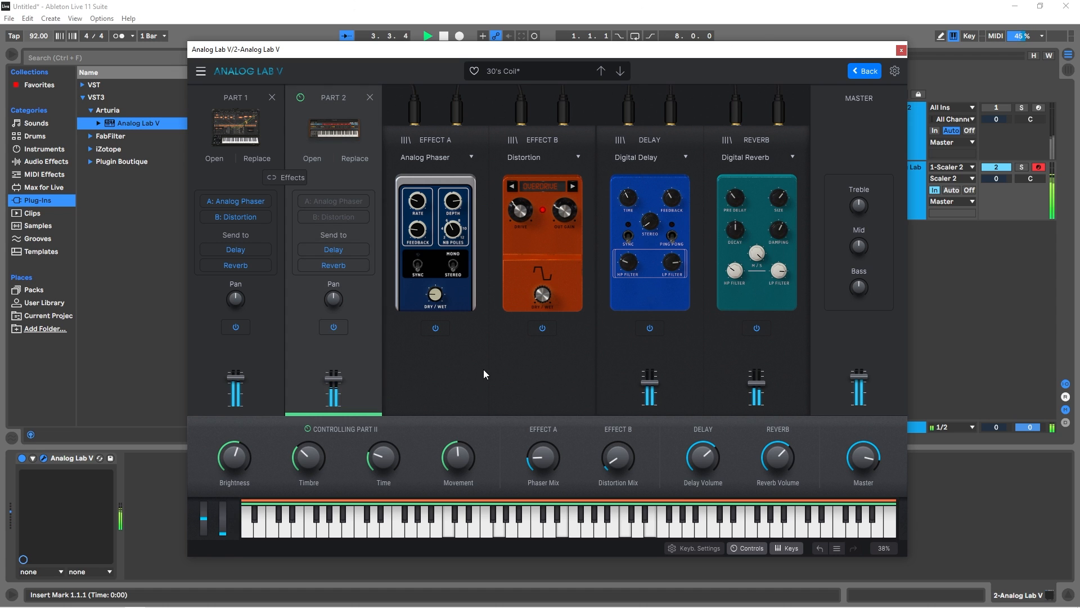
Step: Lower Part 1's Brightness macro, change the reverb type to Large Studio, and stop playback
{"action": "left_click", "coordinate": [252, 363]}
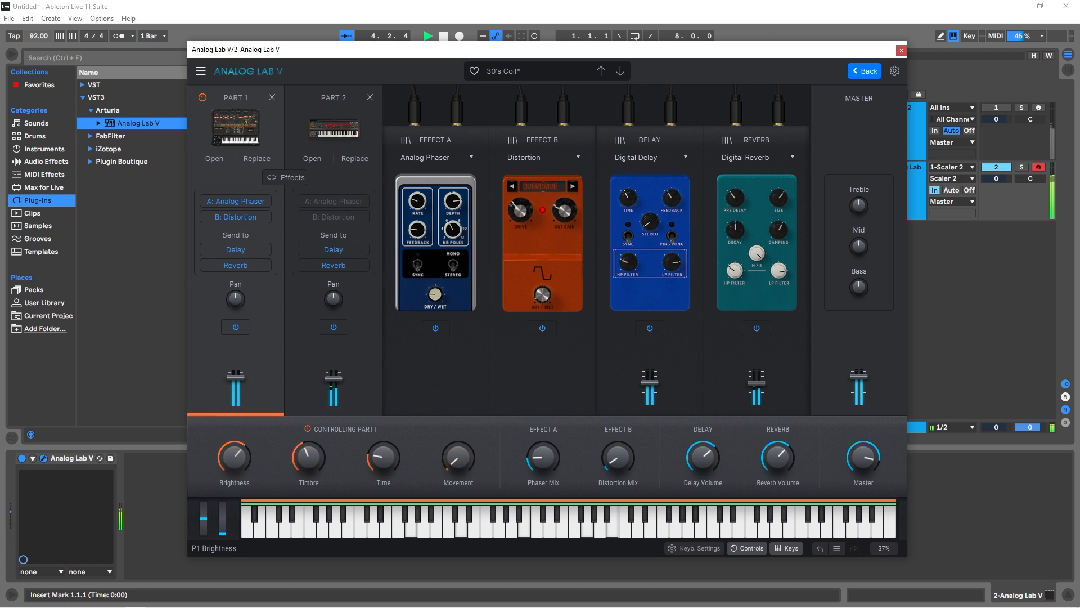
{"action": "left_click_drag", "start_coordinate": [235, 457], "coordinate": [234, 470]}
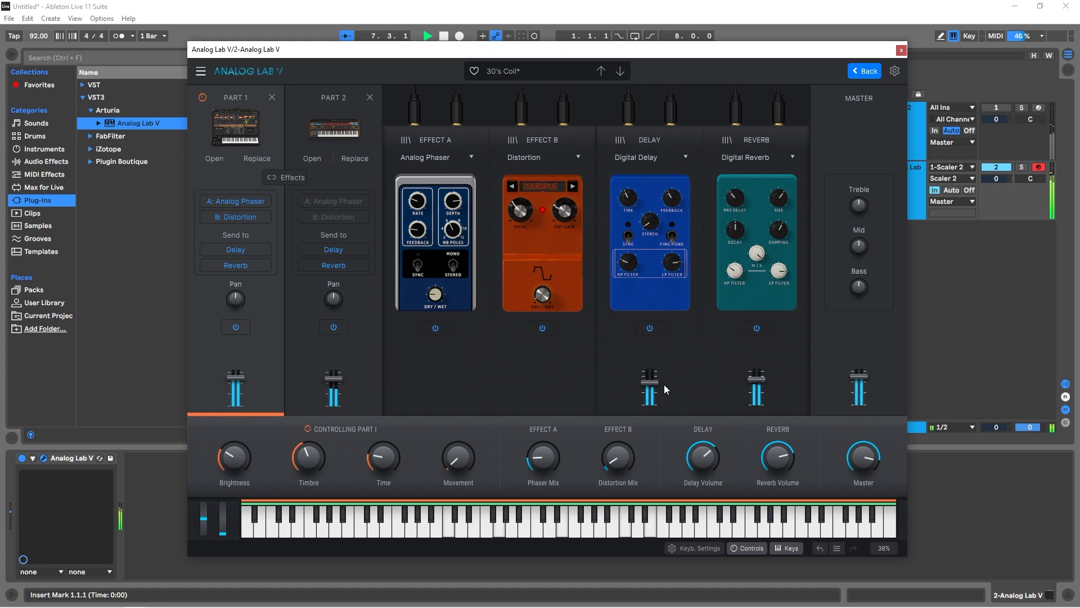
{"action": "left_click", "coordinate": [754, 157]}
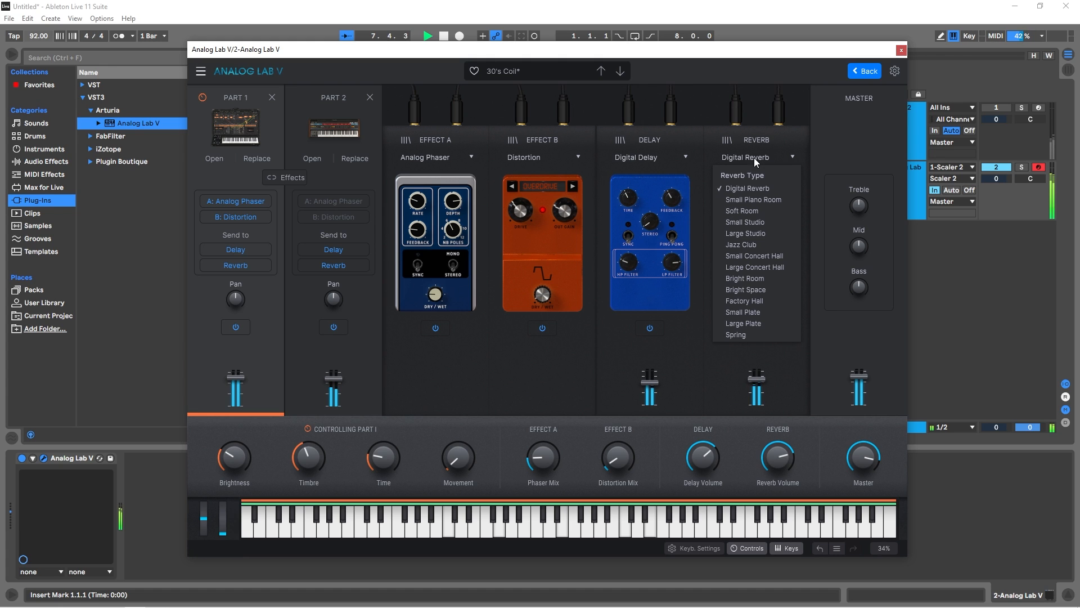
{"action": "left_click", "coordinate": [733, 235]}
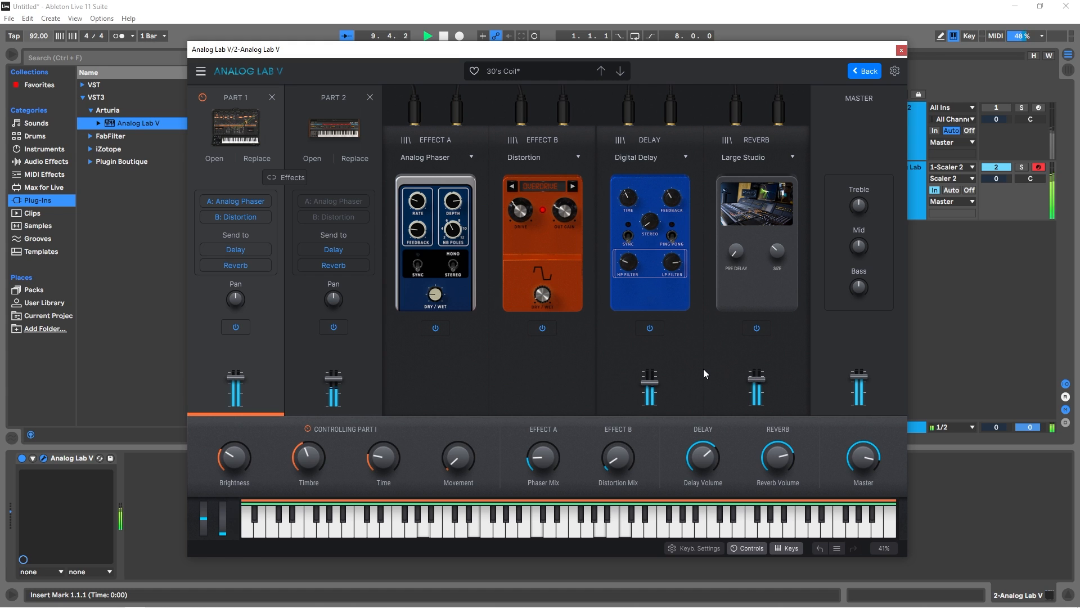
{"action": "key", "text": "space"}
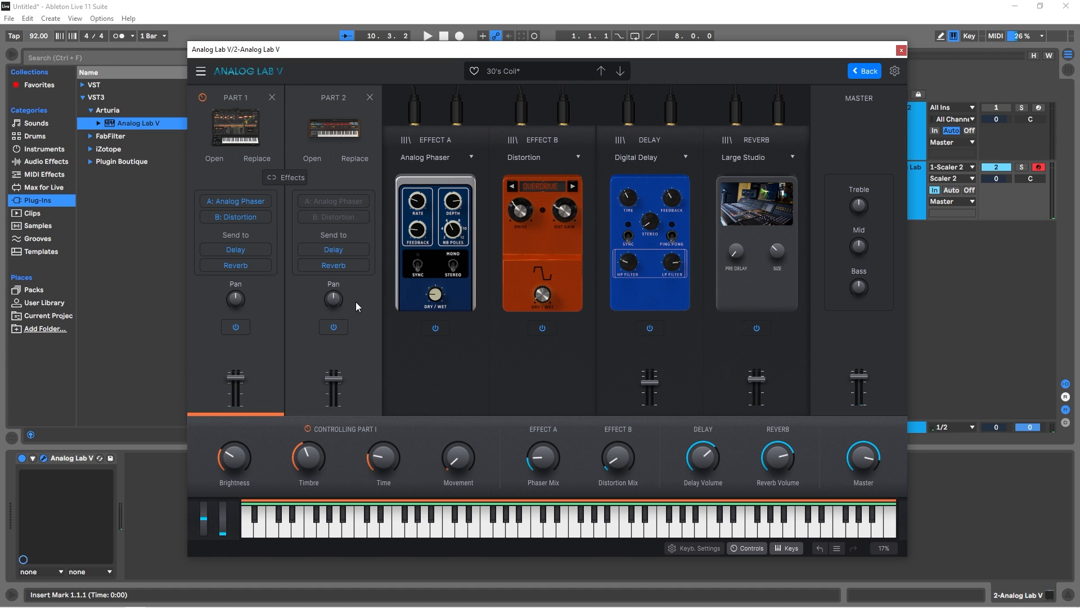
Step: Replace Part 2 with the 46 Clarinet preset, audition it, confirm the choice and reopen the preset for editing
{"action": "left_click", "coordinate": [355, 158]}
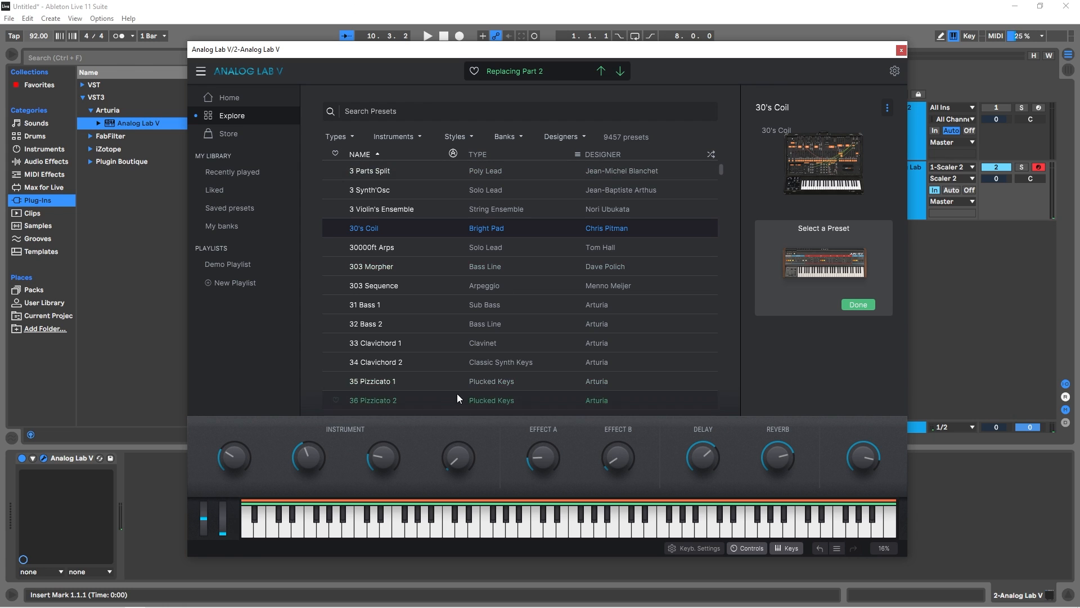
{"action": "scroll", "coordinate": [568, 371], "scroll_direction": "down", "scroll_amount": 5}
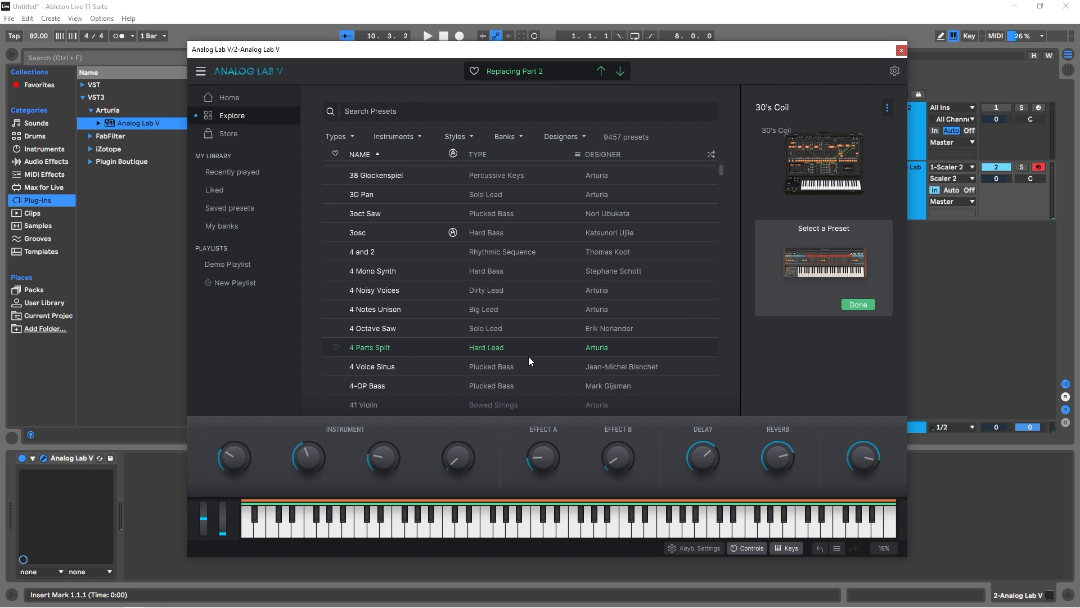
{"action": "scroll", "coordinate": [528, 356], "scroll_direction": "down", "scroll_amount": 5}
{"action": "left_click", "coordinate": [531, 330]}
{"action": "key", "text": "space"}
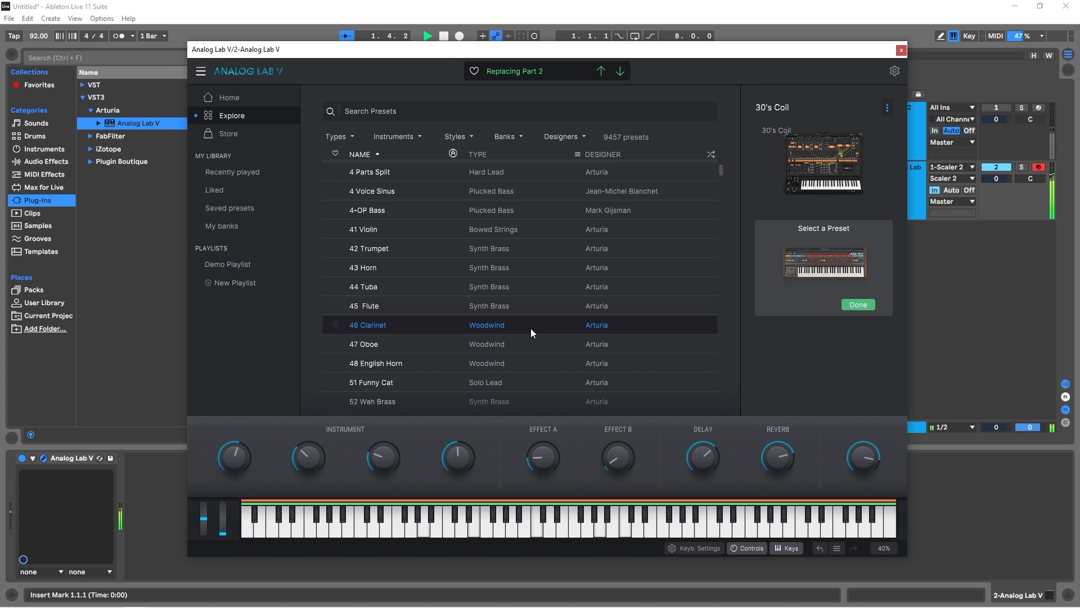
{"action": "key", "text": "space"}
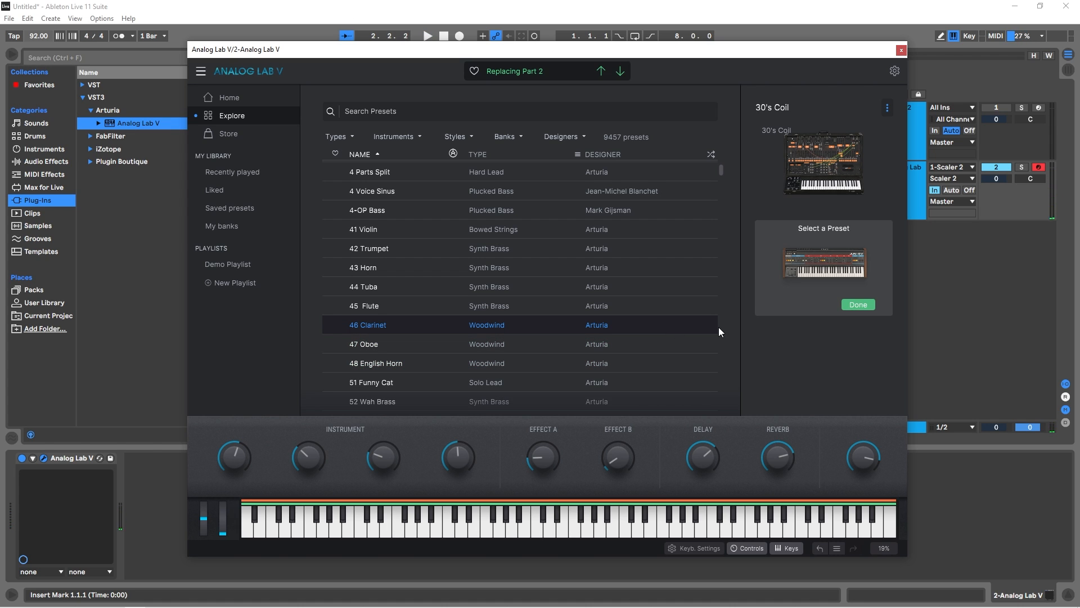
{"action": "left_click", "coordinate": [859, 306]}
{"action": "left_click", "coordinate": [833, 404]}
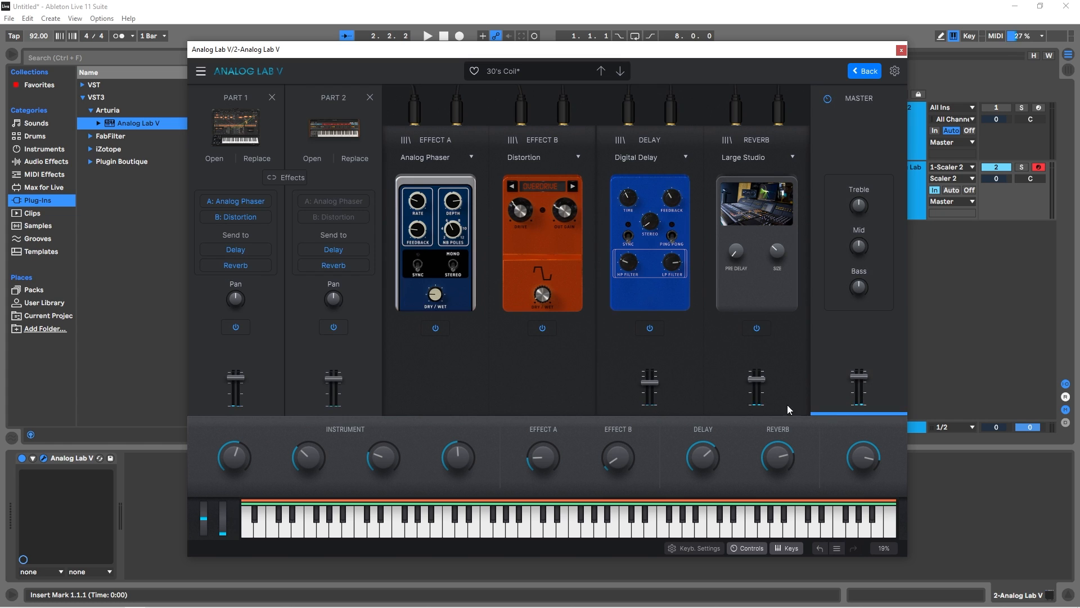
Step: While both parts play, lower the Delay Volume and slightly raise the Distortion Mix, and switch macro control from Part 2 to Part 1
{"action": "mouse_move", "coordinate": [327, 371]}
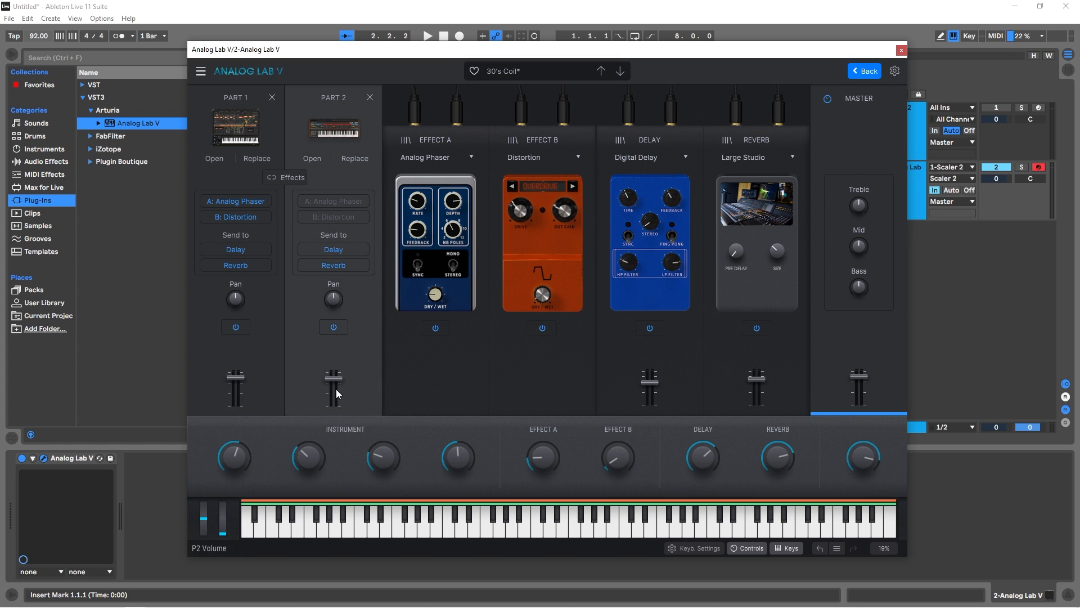
{"action": "left_click", "coordinate": [366, 397]}
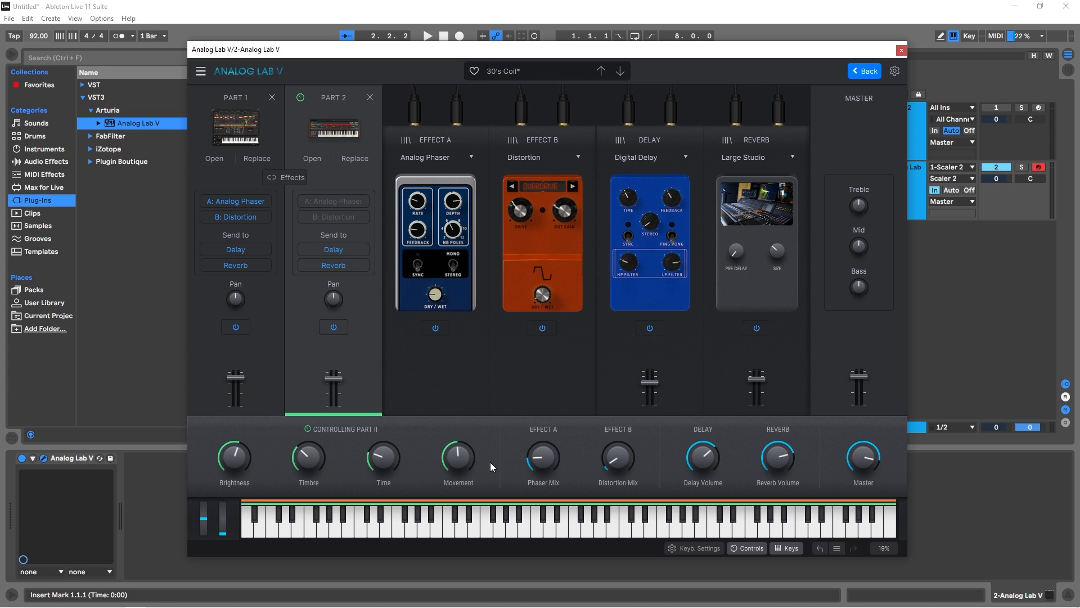
{"action": "key", "text": "space"}
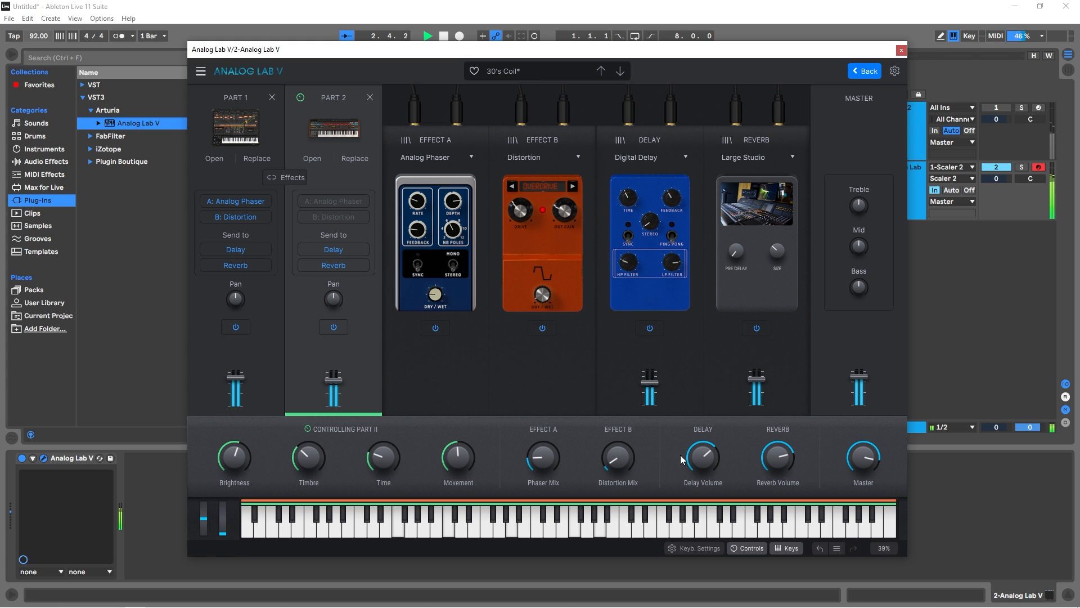
{"action": "left_click_drag", "start_coordinate": [701, 458], "coordinate": [701, 469]}
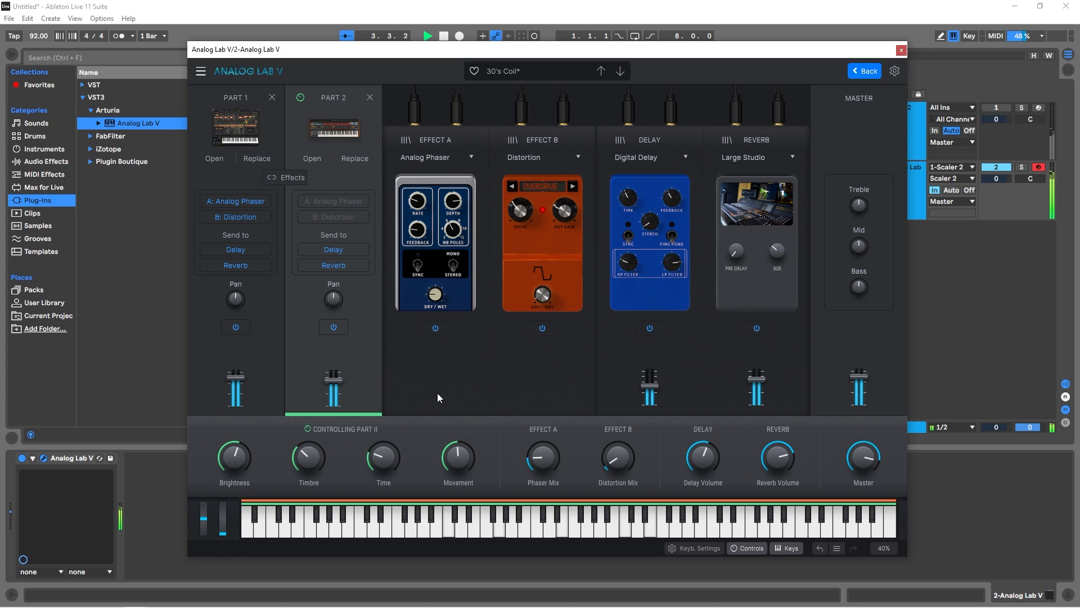
{"action": "mouse_move", "coordinate": [618, 457]}
{"action": "left_mouse_down"}
{"action": "mouse_move", "coordinate": [618, 436]}
{"action": "mouse_move", "coordinate": [617, 468]}
{"action": "left_mouse_up"}
{"action": "left_click", "coordinate": [270, 397]}
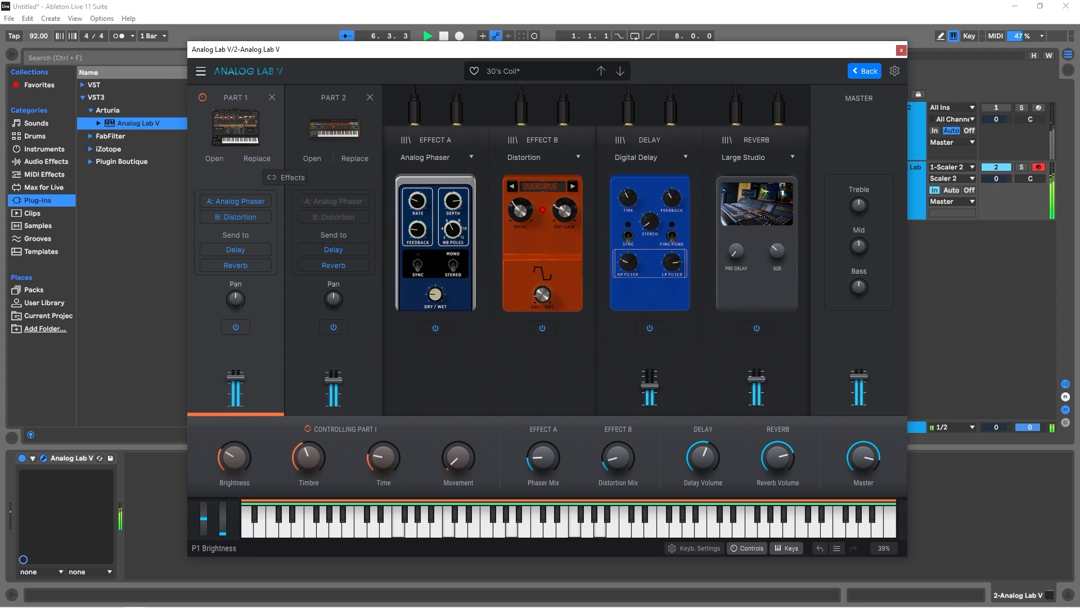
Step: Lower Part 1's Brightness macro further and stop playback
{"action": "mouse_move", "coordinate": [234, 457]}
{"action": "left_mouse_down"}
{"action": "mouse_move", "coordinate": [234, 434]}
{"action": "mouse_move", "coordinate": [234, 468]}
{"action": "left_mouse_up"}
{"action": "key", "text": "space"}
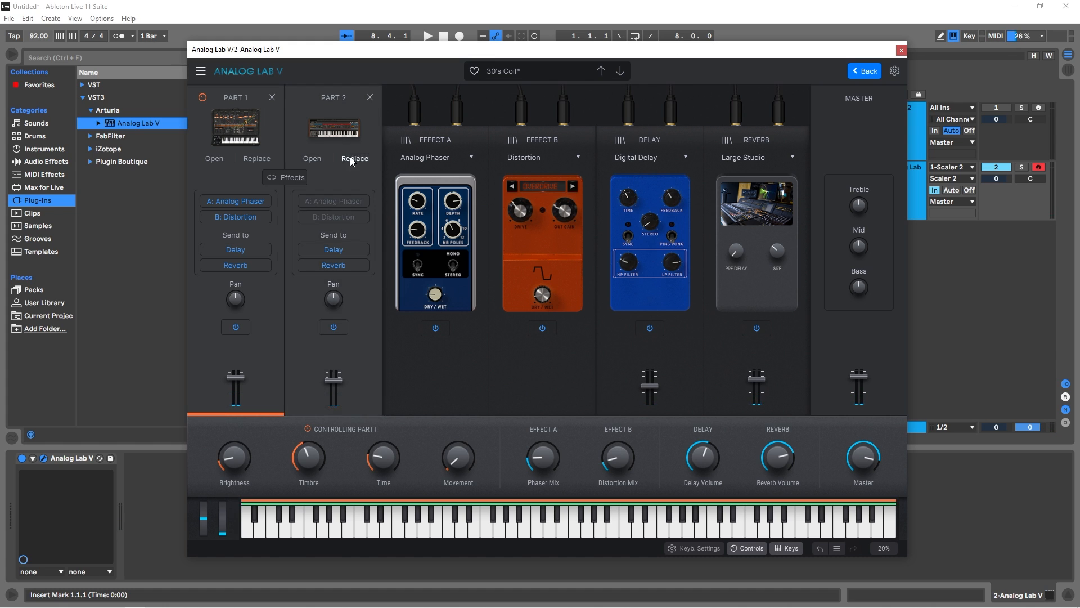
{"action": "left_click", "coordinate": [200, 74]}
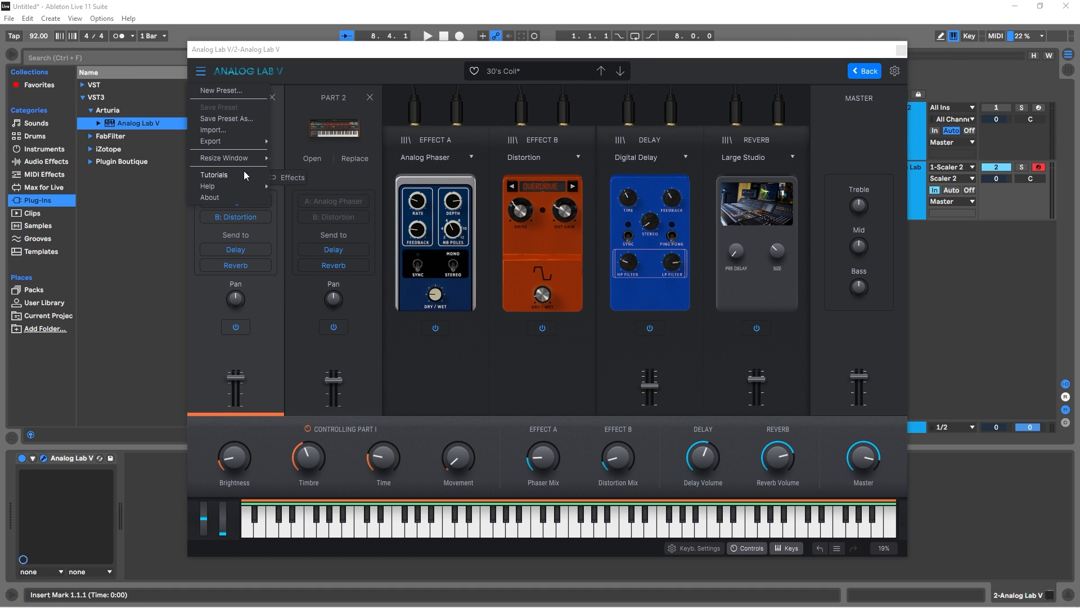
{"action": "mouse_move", "coordinate": [248, 158]}
{"action": "left_click", "coordinate": [539, 406]}
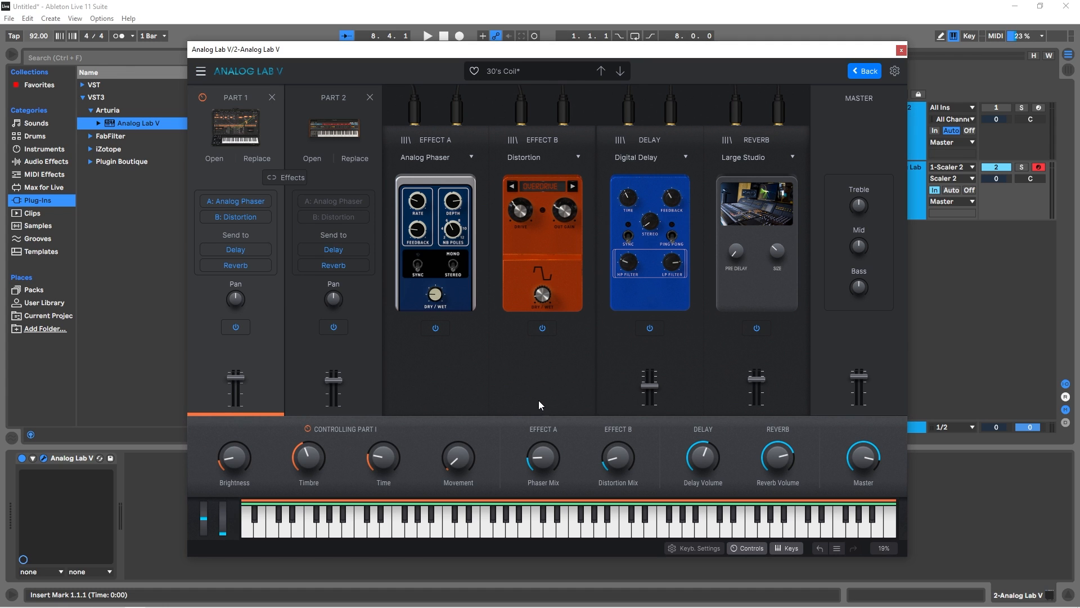
Step: Toggle the display of the macro controls and the virtual keyboard off and back on
{"action": "left_click", "coordinate": [742, 551]}
{"action": "left_click", "coordinate": [749, 554]}
{"action": "left_click", "coordinate": [786, 548]}
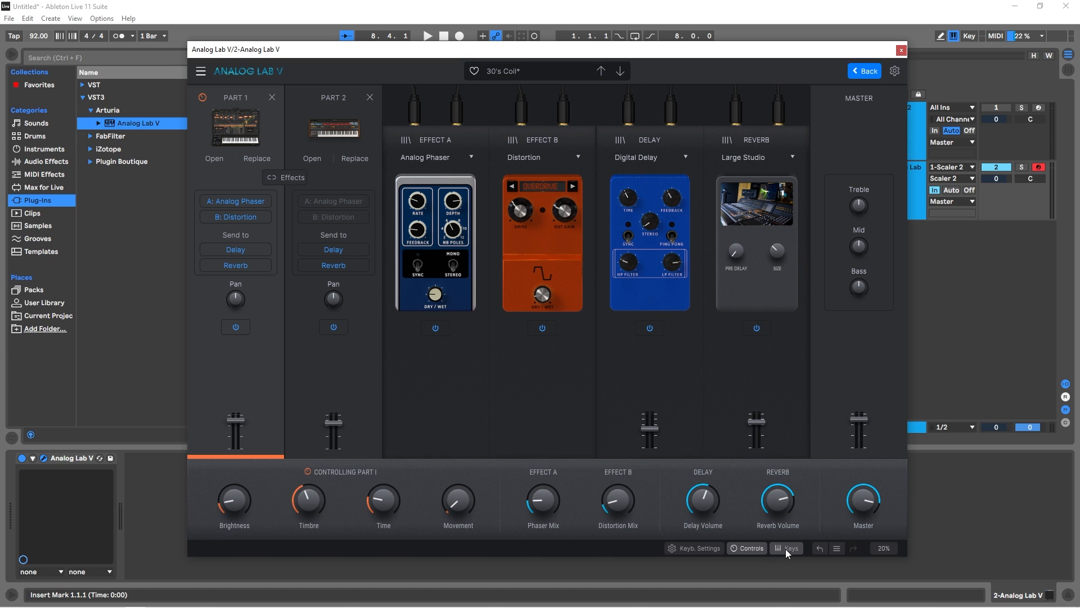
{"action": "left_click", "coordinate": [785, 549]}
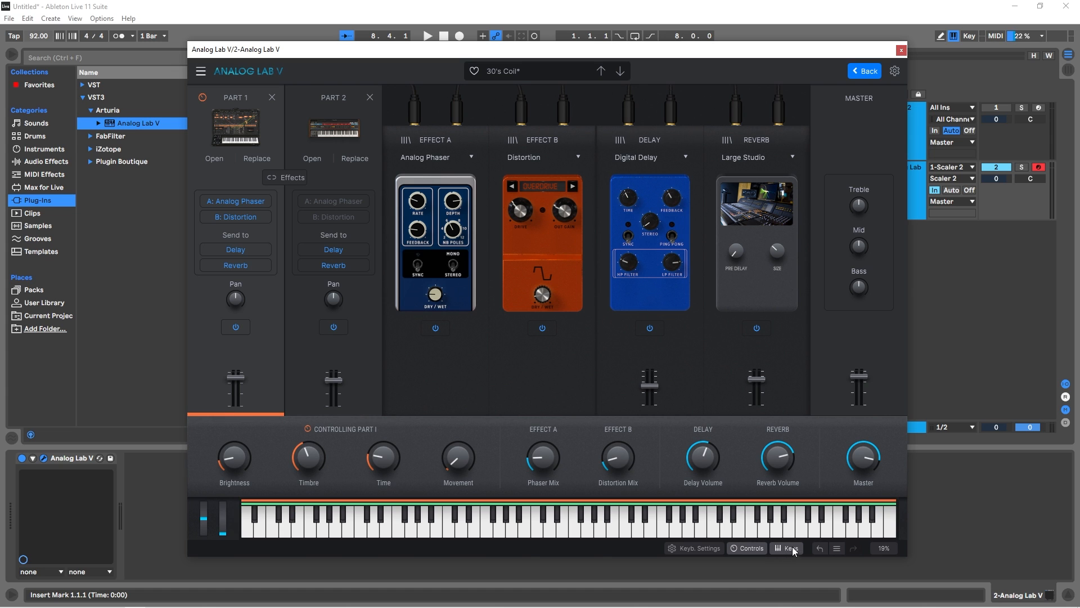
Step: Leave preset editing, open the Demo Playlist and take it on stage, accepting that the modified preset is erased
{"action": "left_click", "coordinate": [868, 71]}
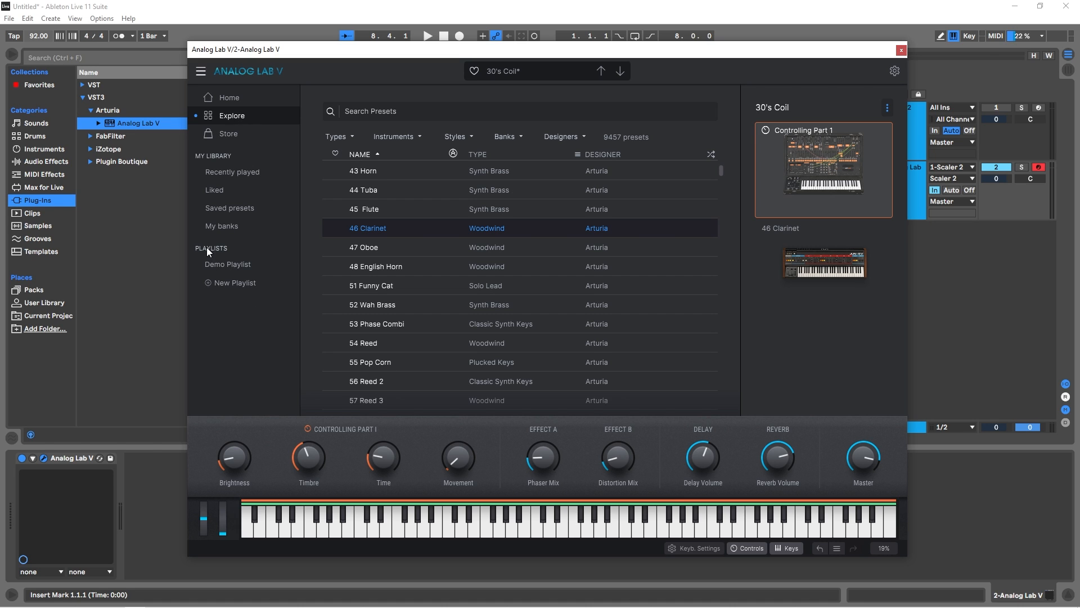
{"action": "left_click", "coordinate": [230, 265]}
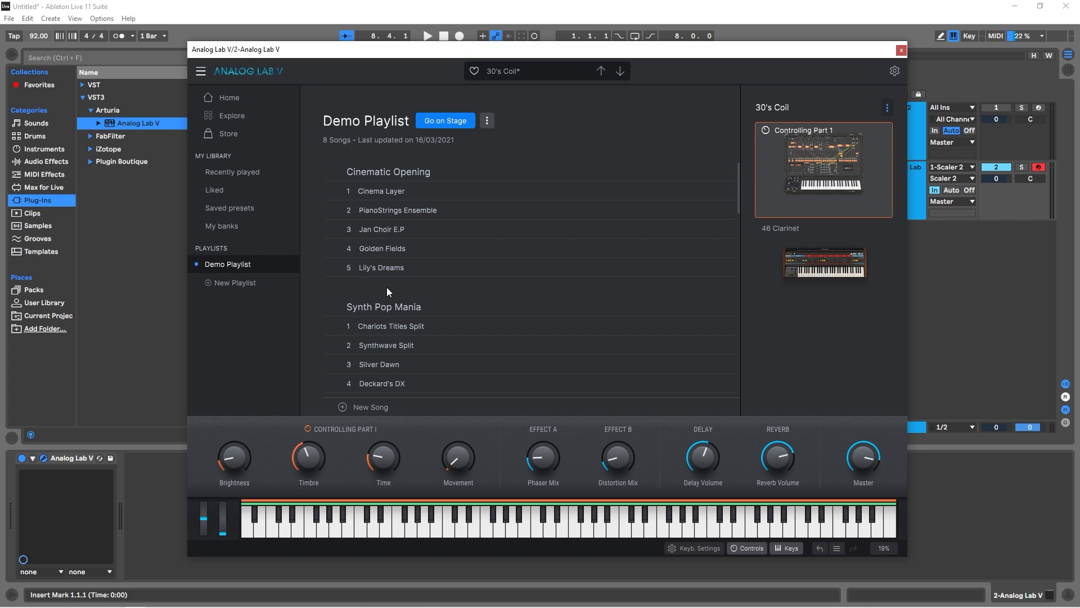
{"action": "left_click", "coordinate": [438, 122]}
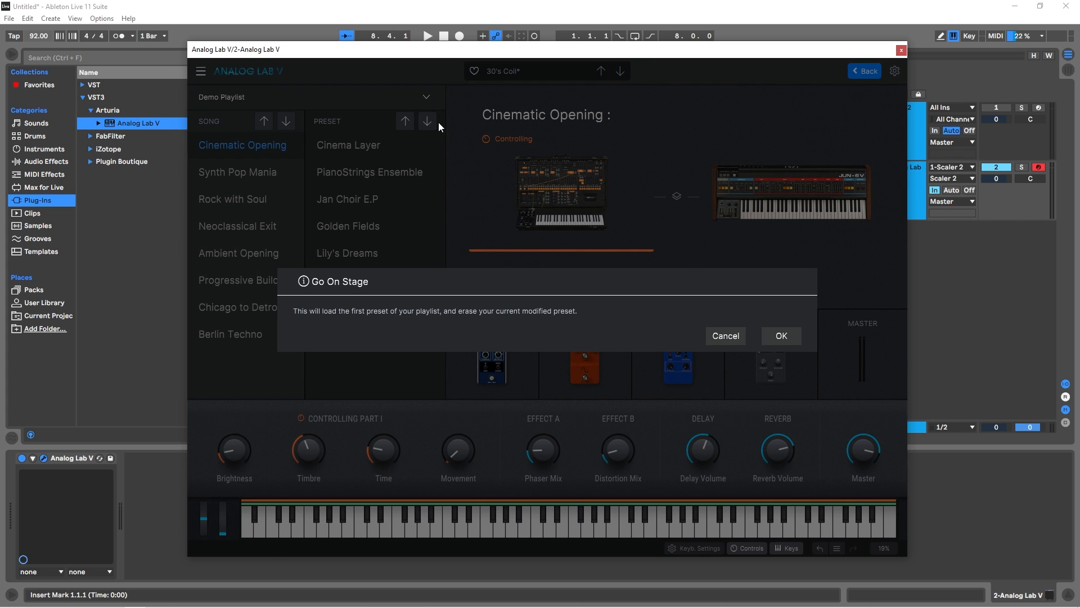
{"action": "left_click", "coordinate": [781, 337]}
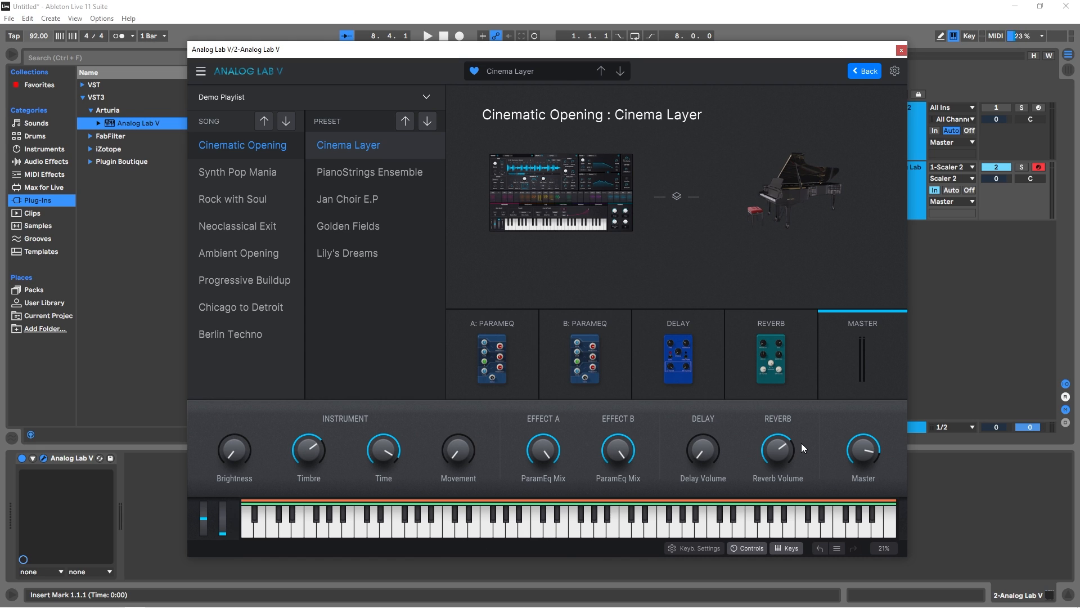
Step: Play the Cinema Layer preset while raising its Movement, Brightness and Delay Volume macros, and stop playback
{"action": "key", "text": "space"}
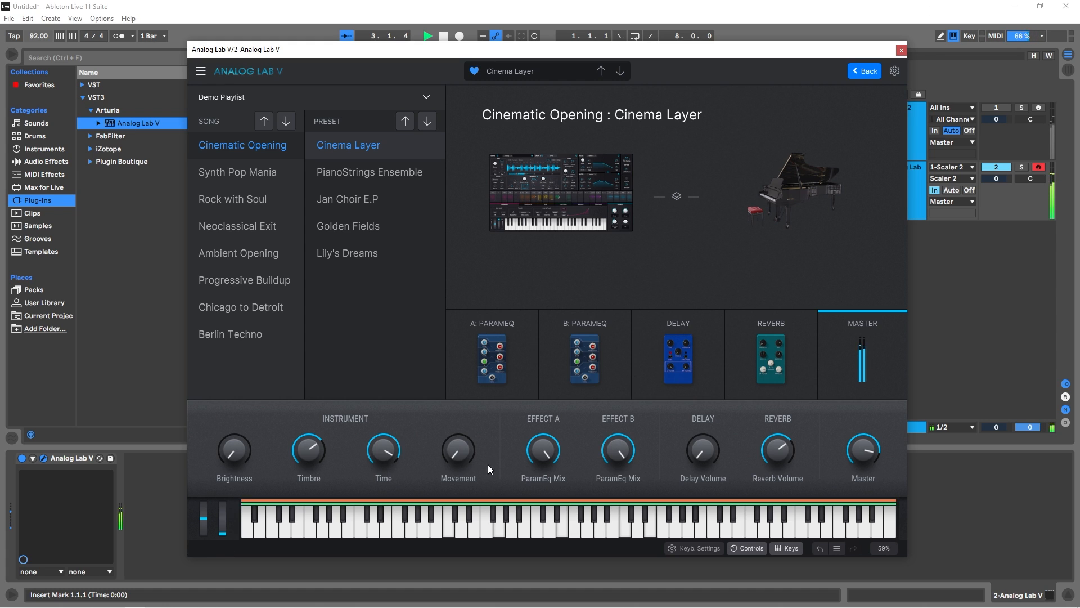
{"action": "left_click_drag", "start_coordinate": [459, 451], "coordinate": [459, 383]}
{"action": "left_click_drag", "start_coordinate": [234, 451], "coordinate": [235, 367]}
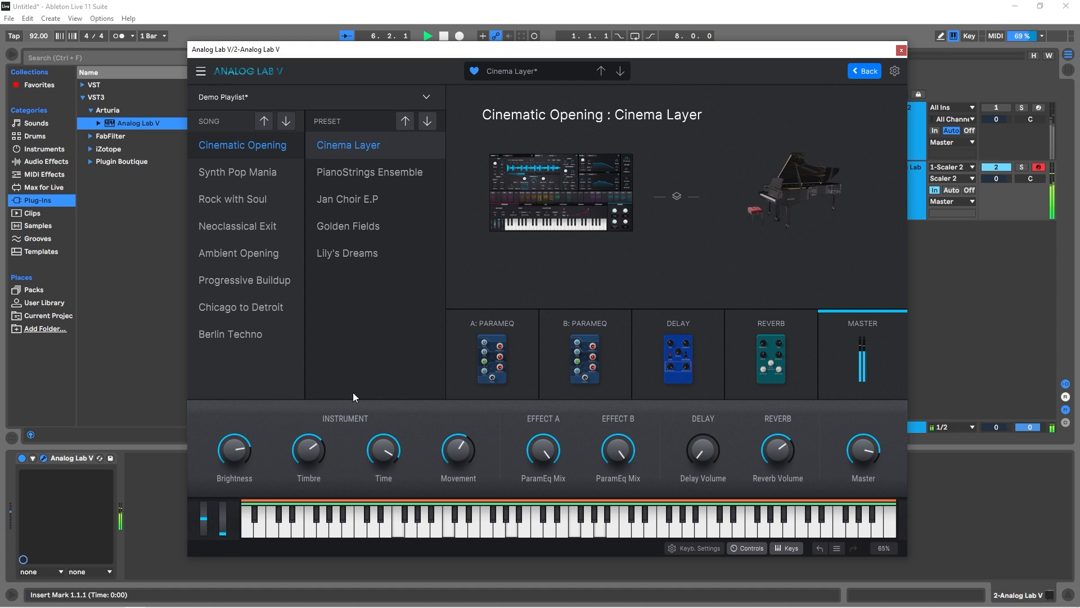
{"action": "left_click_drag", "start_coordinate": [703, 450], "coordinate": [683, 380]}
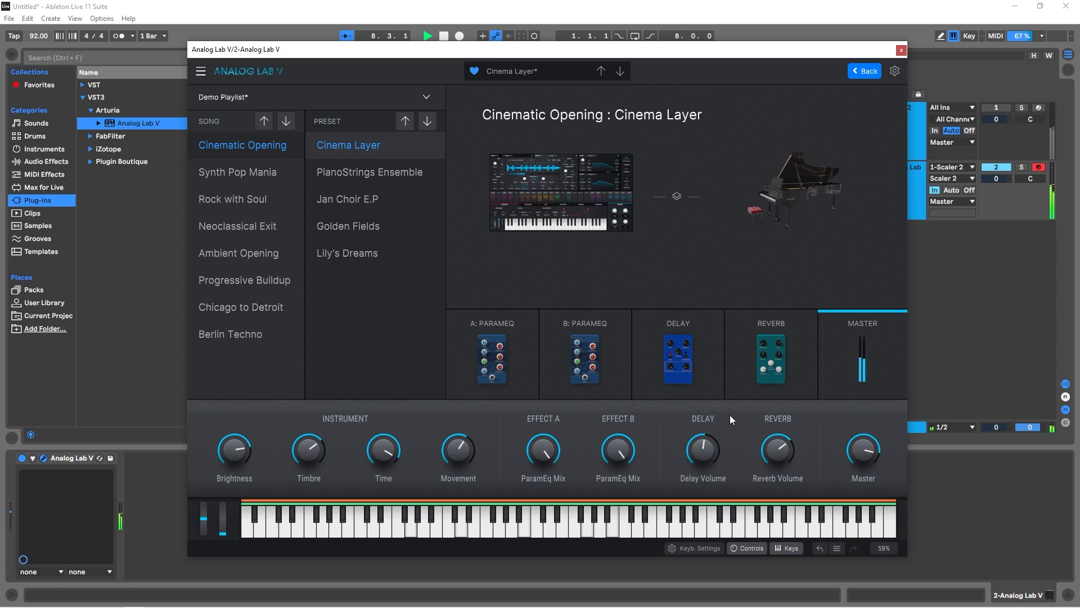
{"action": "key", "text": "space"}
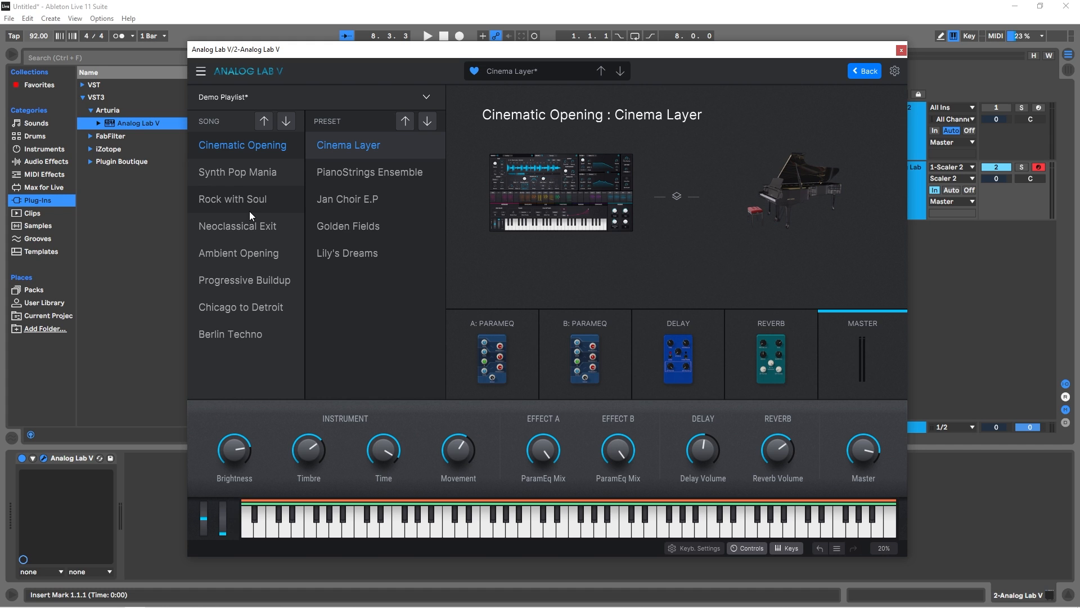
Step: Switch to the Synth Pop Mania song, return to Cinematic Opening and load its PianoStrings Ensemble preset
{"action": "left_click", "coordinate": [254, 171]}
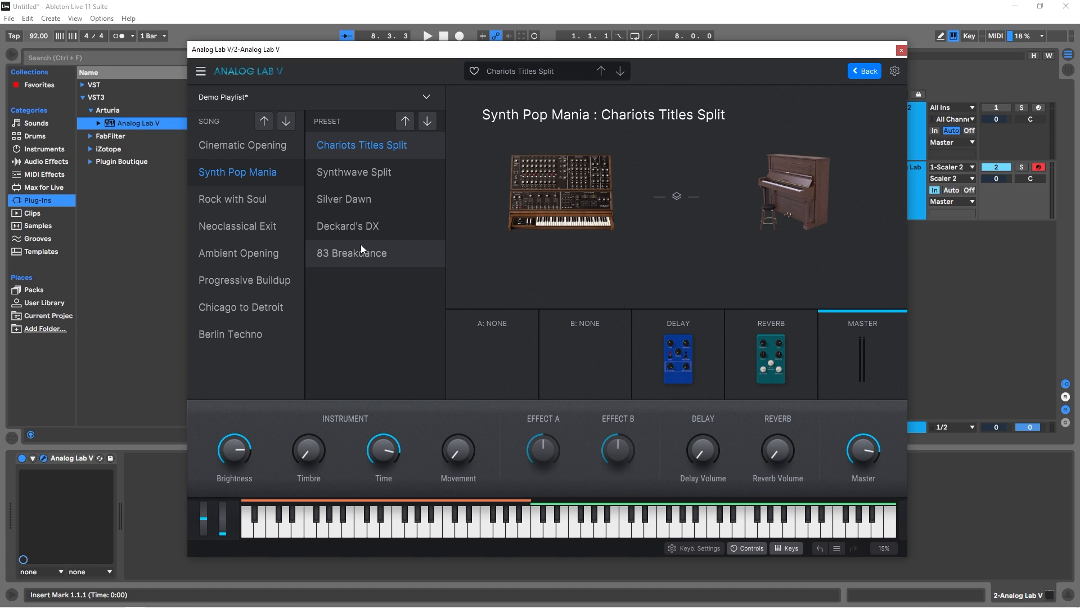
{"action": "left_click", "coordinate": [258, 148]}
{"action": "left_click", "coordinate": [369, 172]}
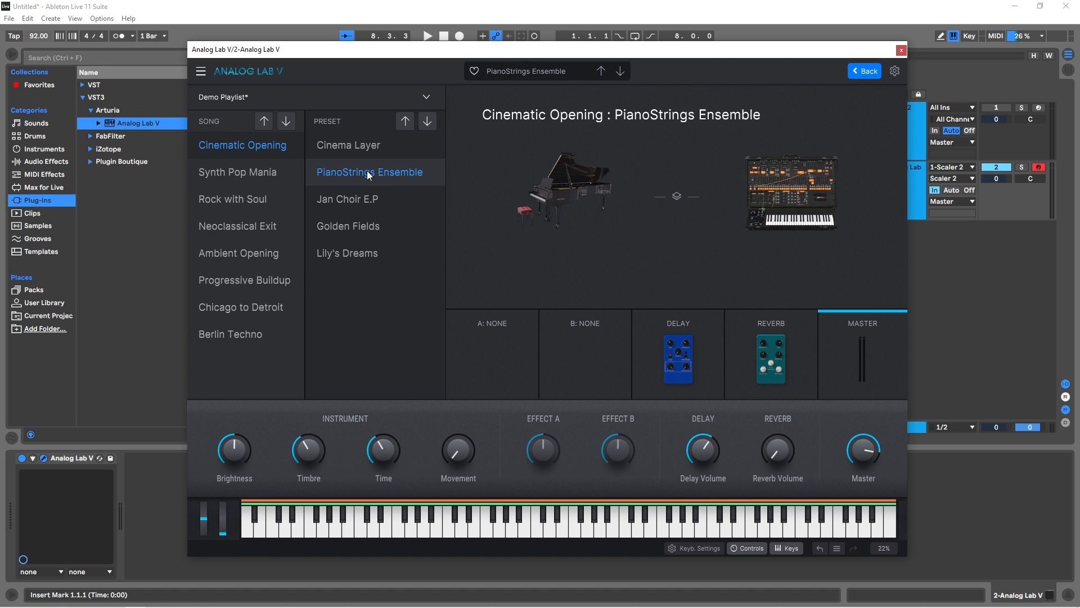
Step: Start playback and audition PianoStrings Ensemble, Jan Choir E.P and Golden Fields in the Cinematic Opening song
{"action": "key", "text": "space"}
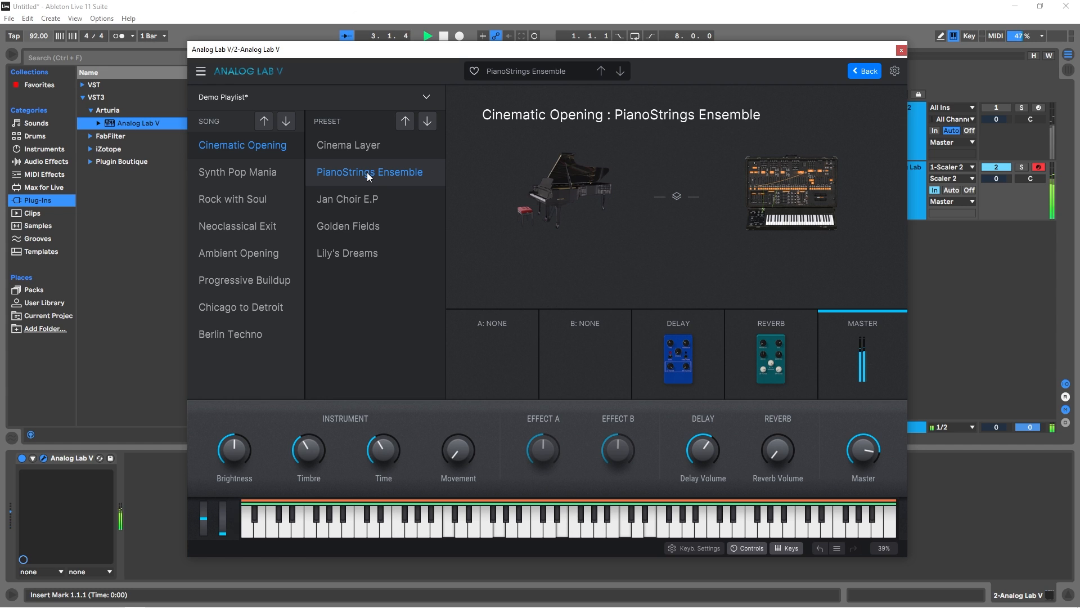
{"action": "left_click", "coordinate": [359, 202]}
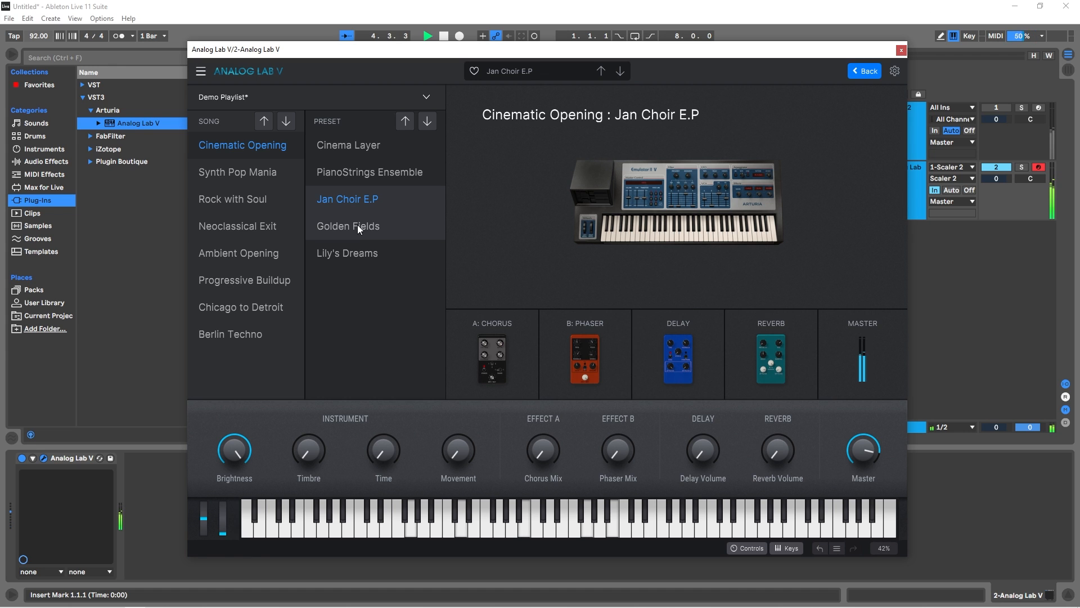
{"action": "left_click", "coordinate": [356, 225]}
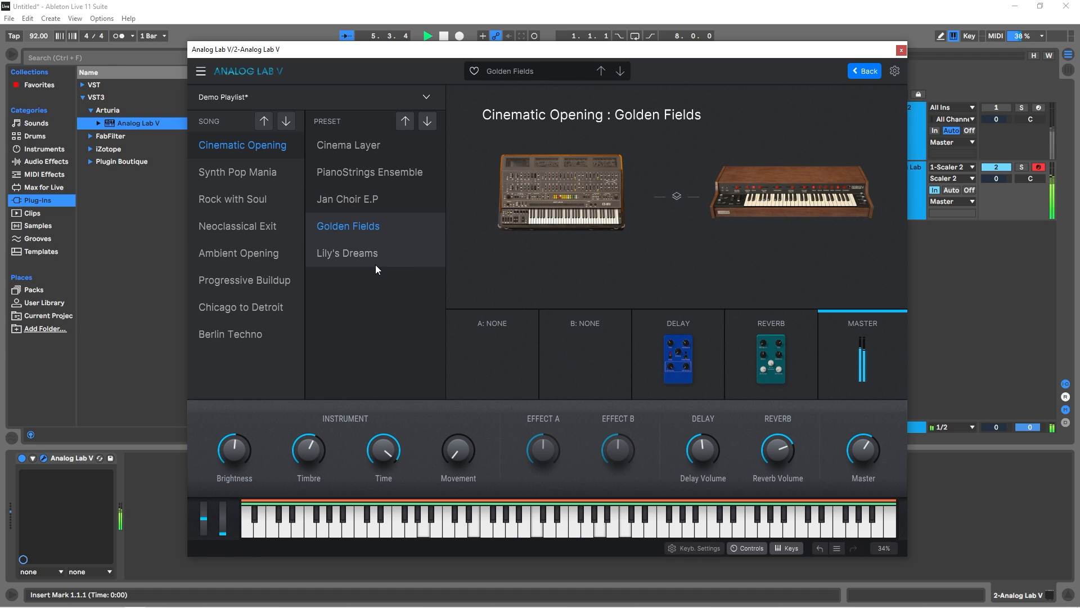